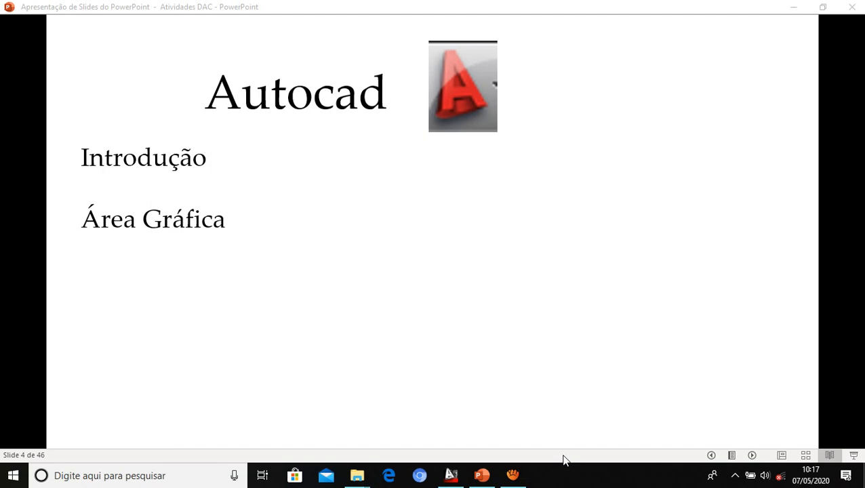
# Reveal the slide's remaining topics through "Coordenadas incrementais" and switch to AutoCAD
pyautogui.click(579, 407)
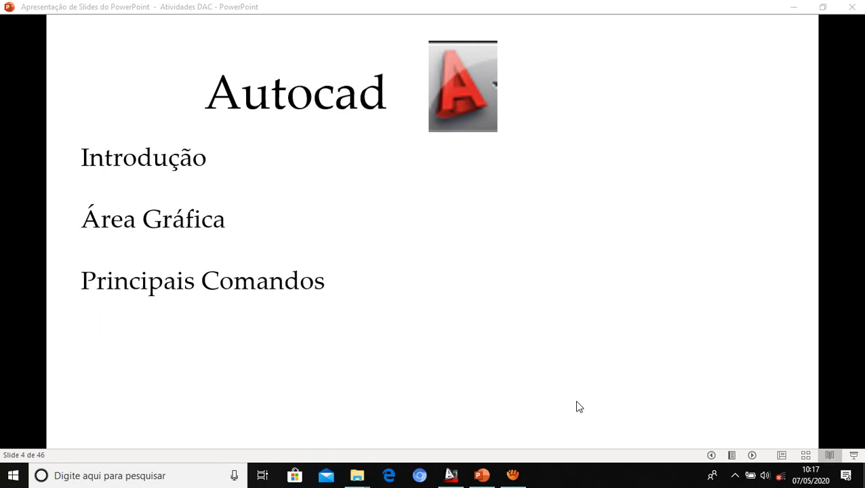
pyautogui.click(579, 407)
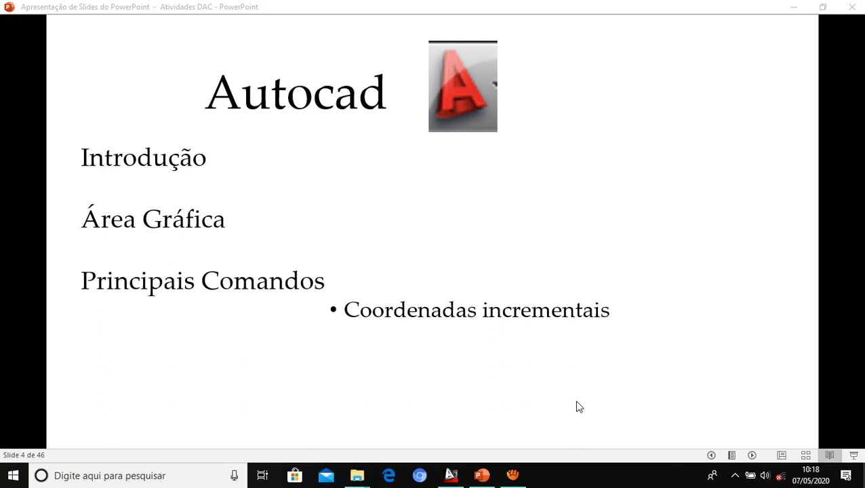
pyautogui.click(452, 476)
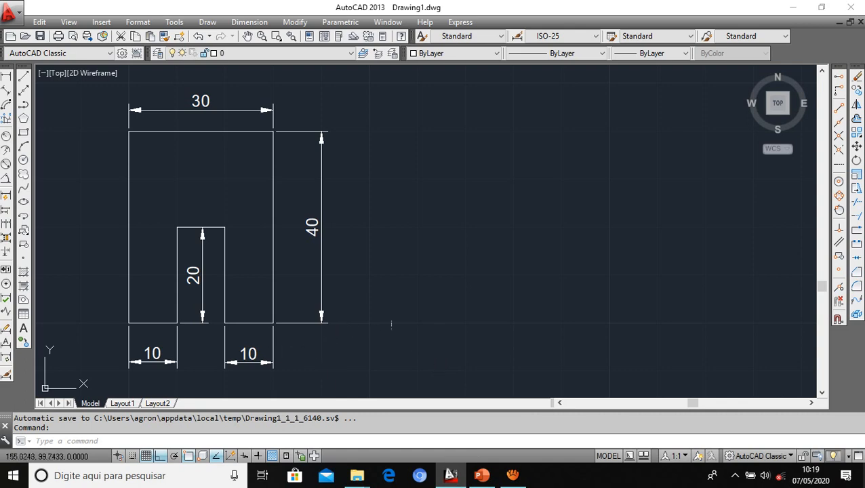
# Start a line in the empty area beside the dimensioned figure and turn Ortho mode off
pyautogui.click(23, 76)
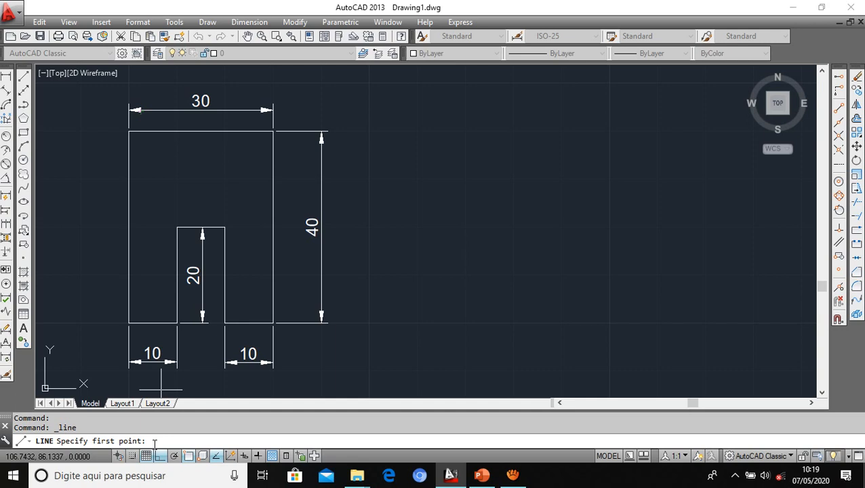
pyautogui.click(465, 323)
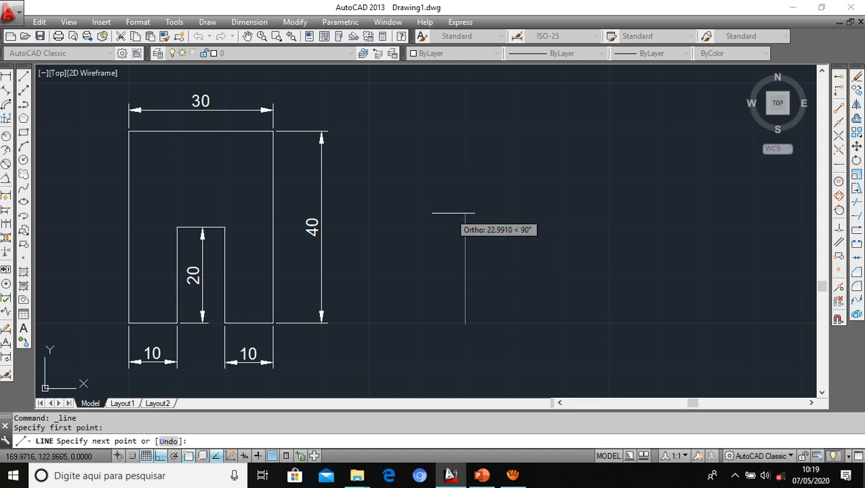
pyautogui.click(162, 461)
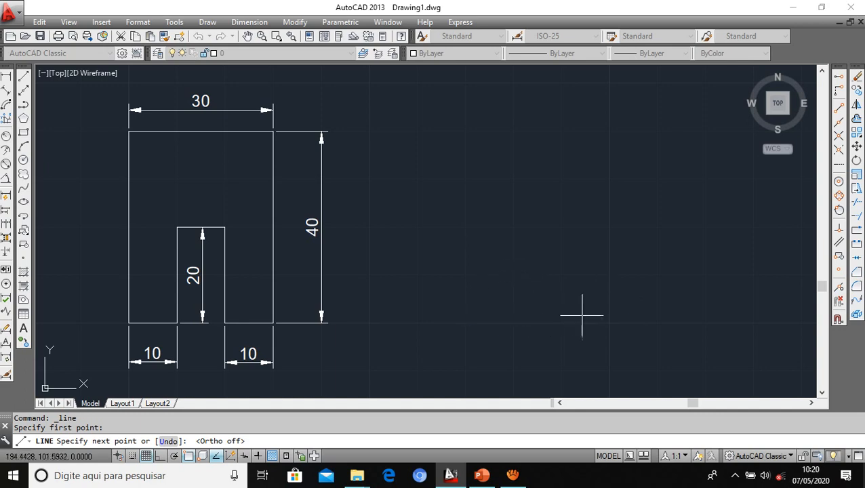
pyautogui.click(159, 456)
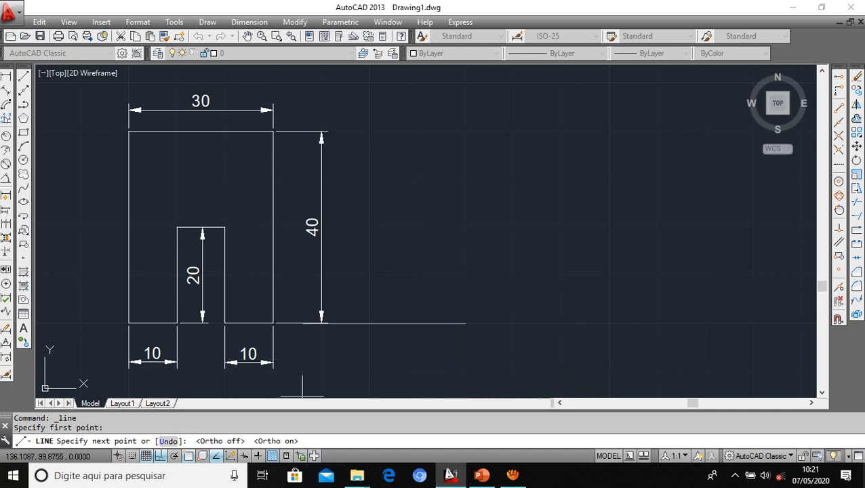
pyautogui.click(161, 456)
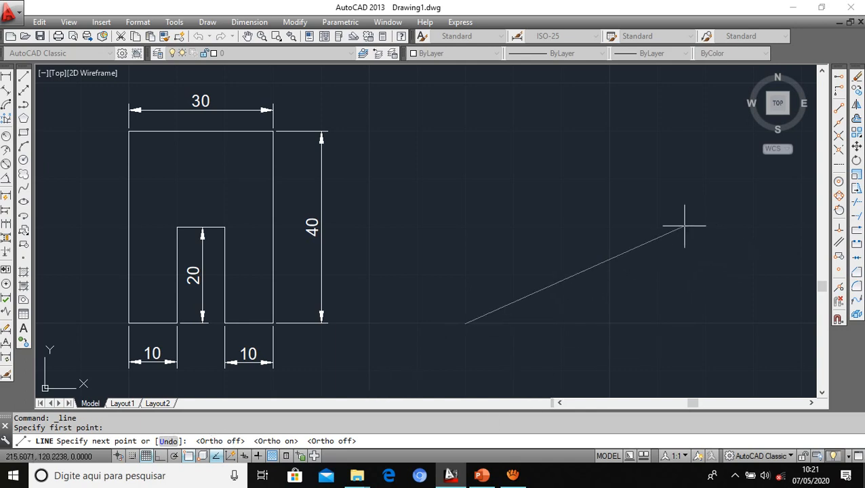
pyautogui.write('@')
pyautogui.write('10,')
pyautogui.write('0')
pyautogui.press('Return')
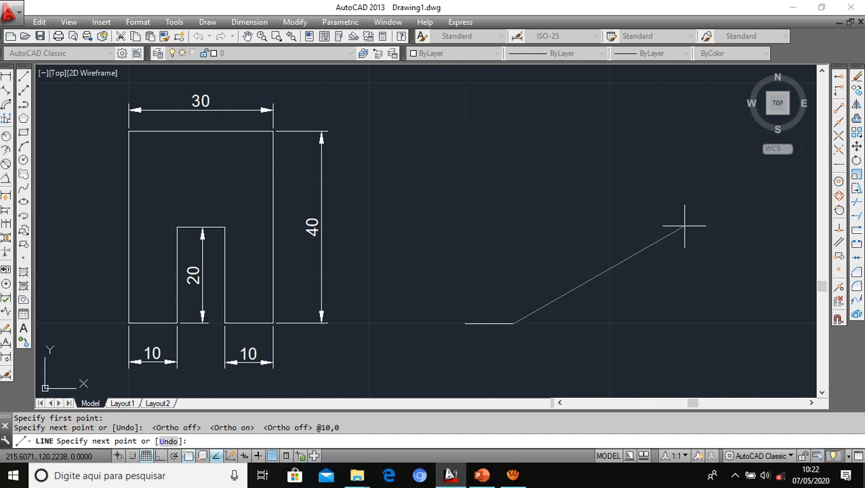
pyautogui.write('@0,20')
pyautogui.press('Return')
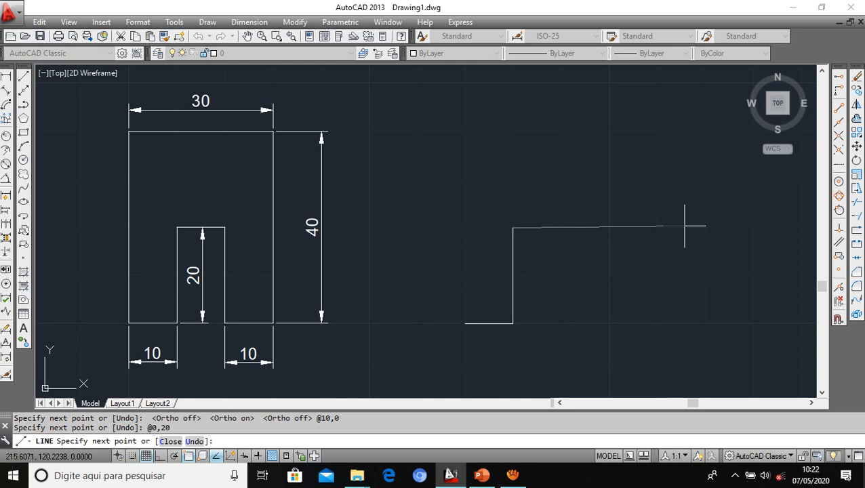
pyautogui.write('@10,0')
pyautogui.press('Return')
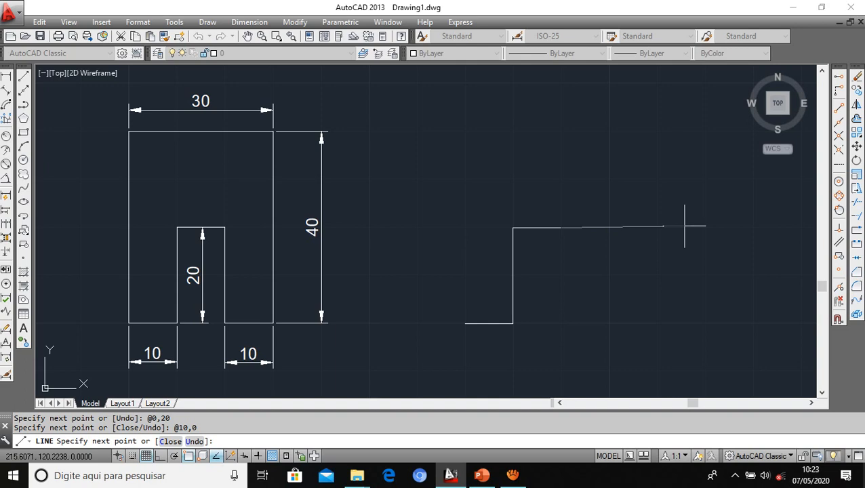
pyautogui.write('@0,-20')
pyautogui.press('Return')
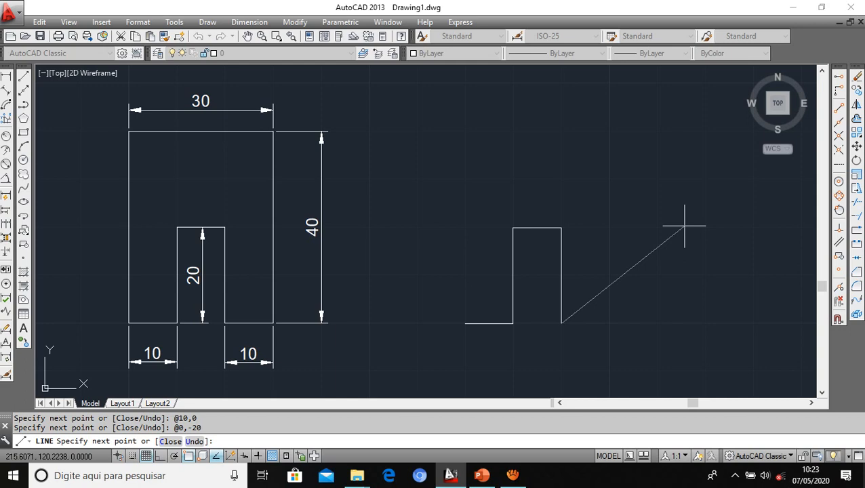
pyautogui.write('@10,0')
pyautogui.press('Return')
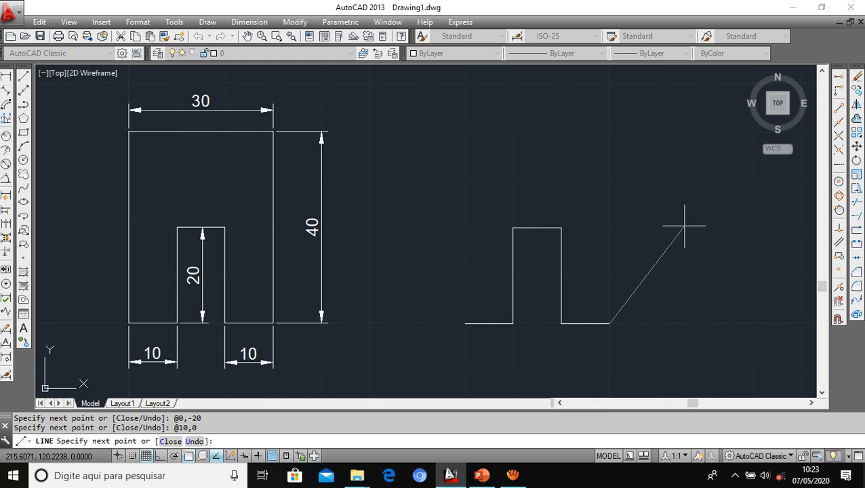
# Close the outline with segments @0,40, @-30,0 and @0,-40, and end the Line command
pyautogui.write('@0,40')
pyautogui.press('Return')
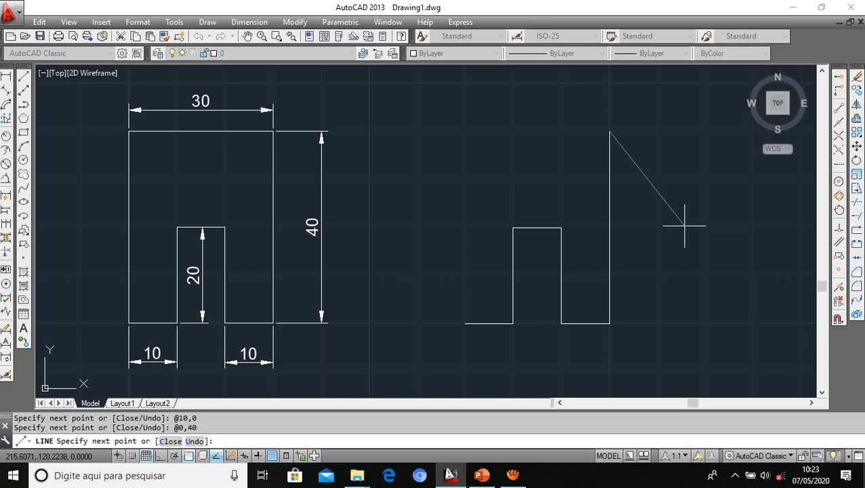
pyautogui.write('@-30,0')
pyautogui.press('Return')
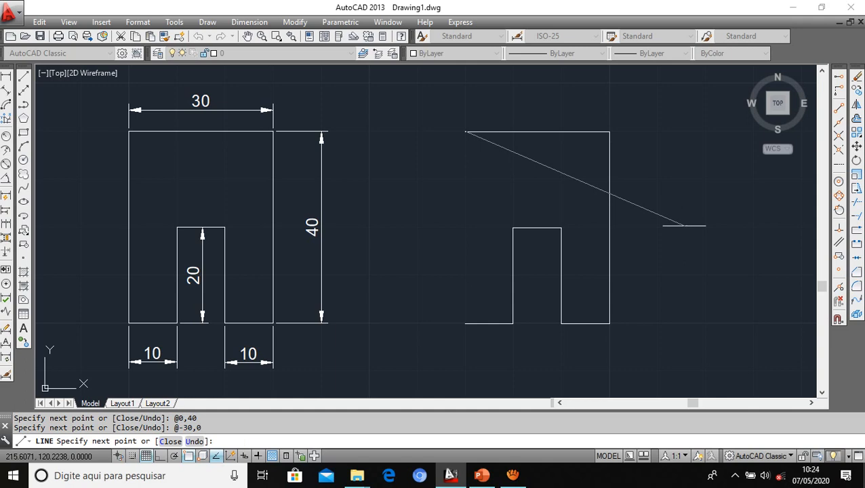
pyautogui.write('@0,-40')
pyautogui.press('Return')
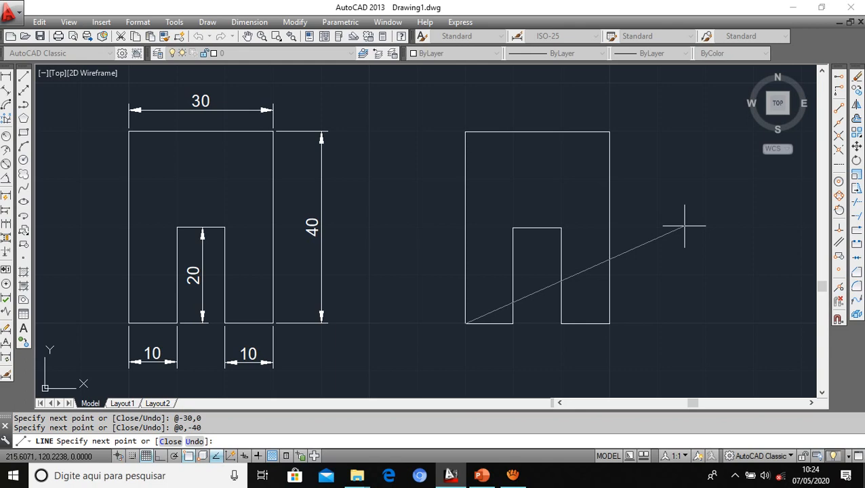
pyautogui.press('Return')
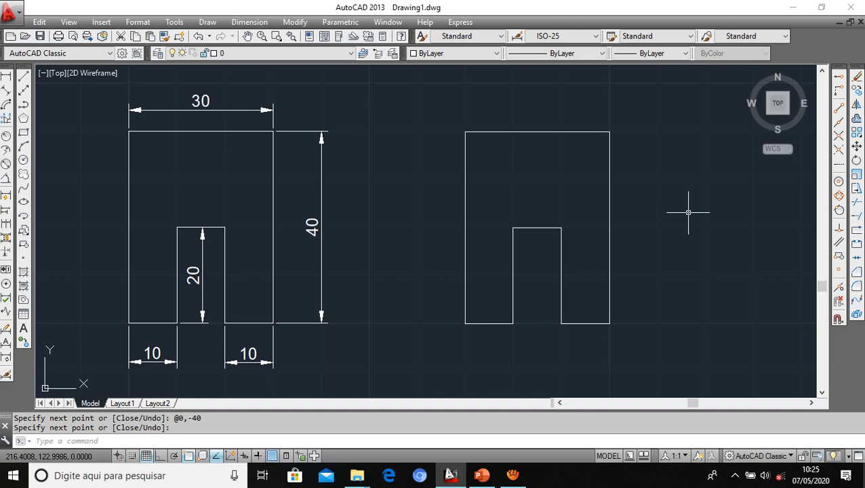
# Add a linear dimension above the new figure's top edge, snapping to its two corner endpoints with Object Snap on
pyautogui.click(6, 79)
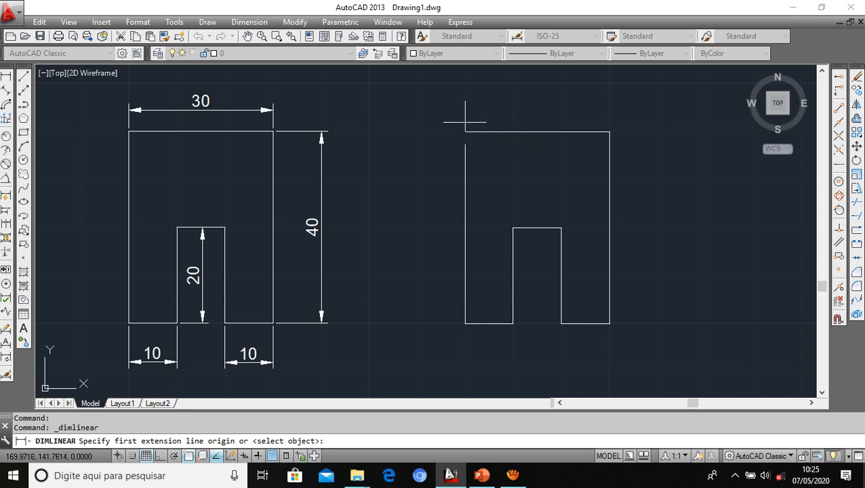
pyautogui.scroll(2, 466, 125)
pyautogui.scroll(2, 466, 124)
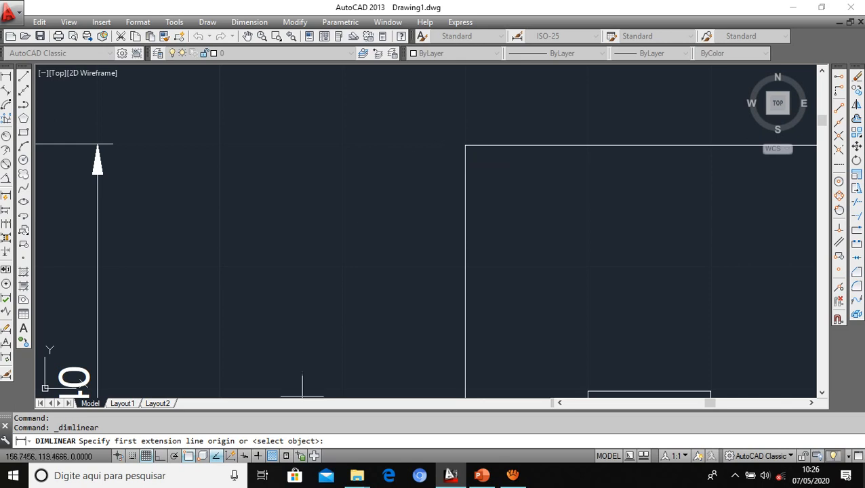
pyautogui.click(188, 457)
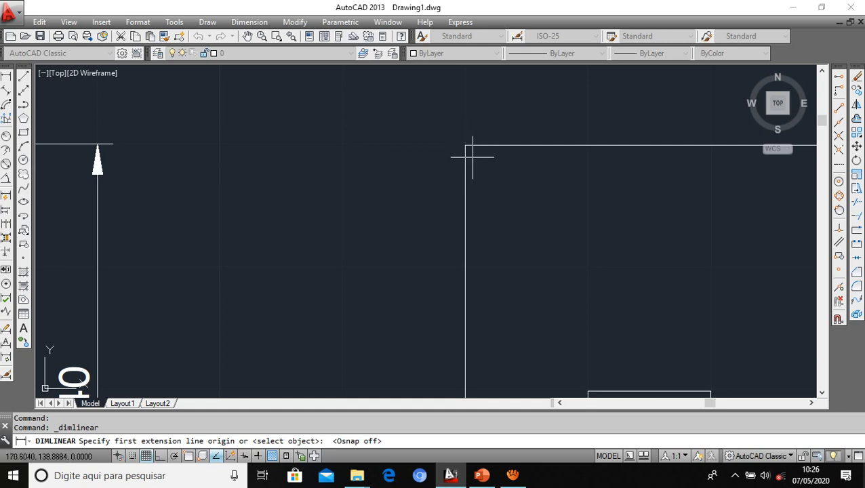
pyautogui.click(189, 458)
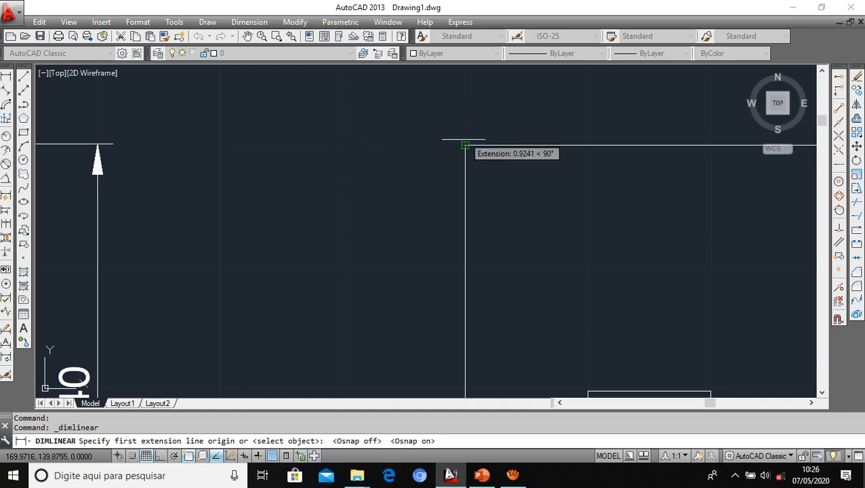
pyautogui.scroll(-5, 468, 131)
pyautogui.scroll(3, 468, 134)
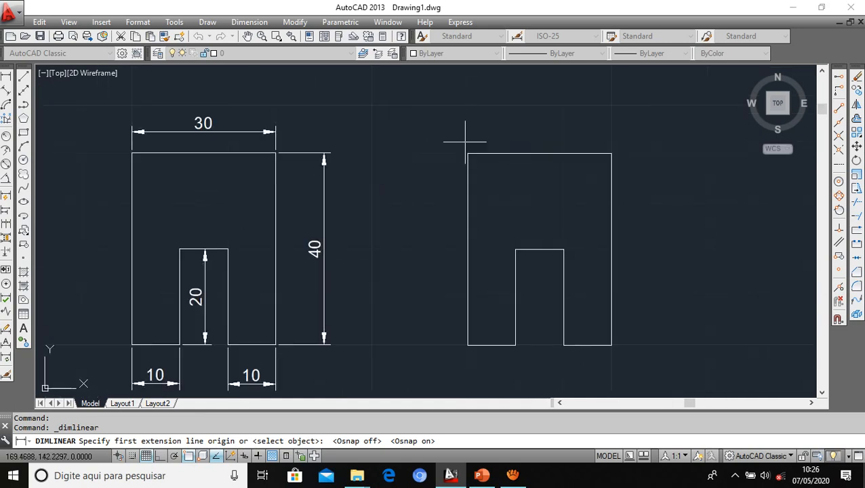
pyautogui.click(468, 153)
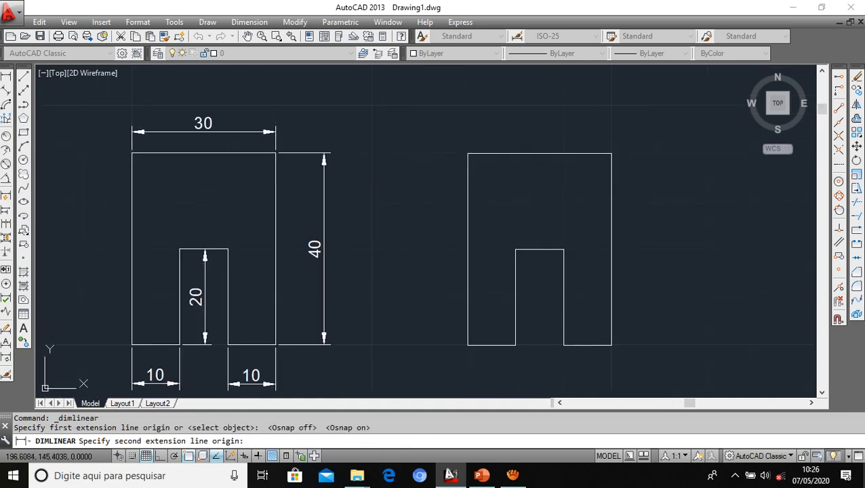
pyautogui.click(612, 153)
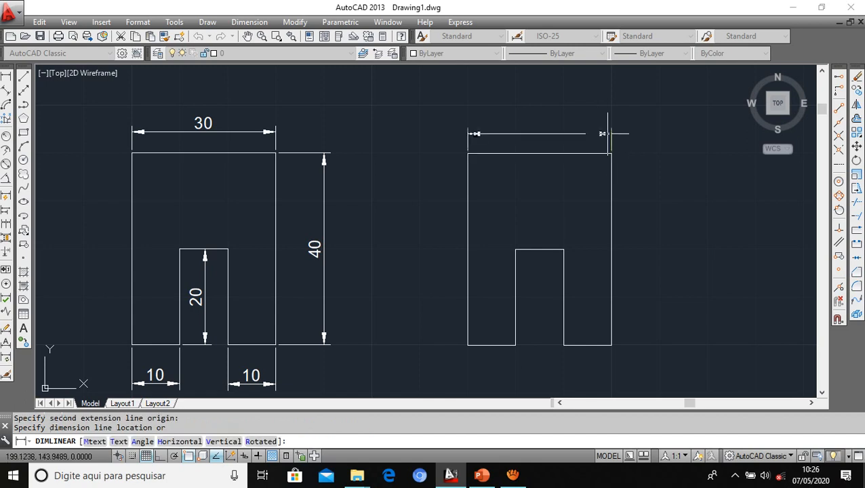
pyautogui.click(590, 126)
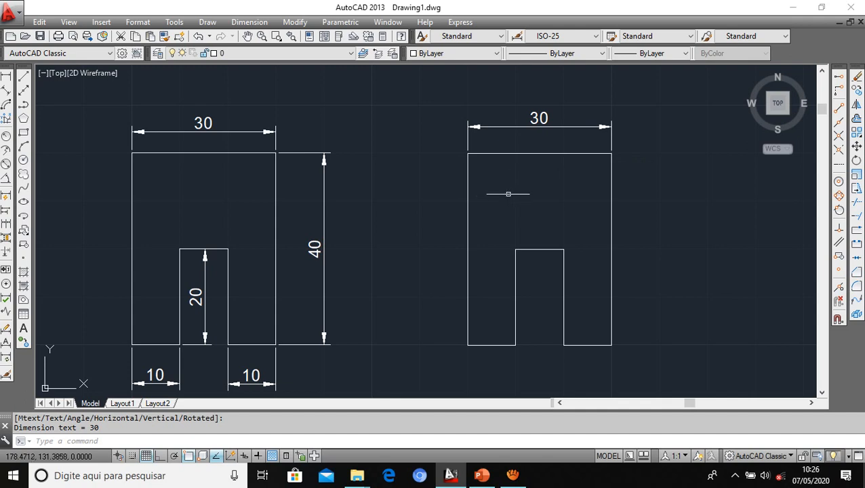
# Add a vertical linear dimension for the new figure's full height, placed outside its right edge
pyautogui.press('Return')
pyautogui.scroll(2, 695, 163)
pyautogui.scroll(2, 695, 163)
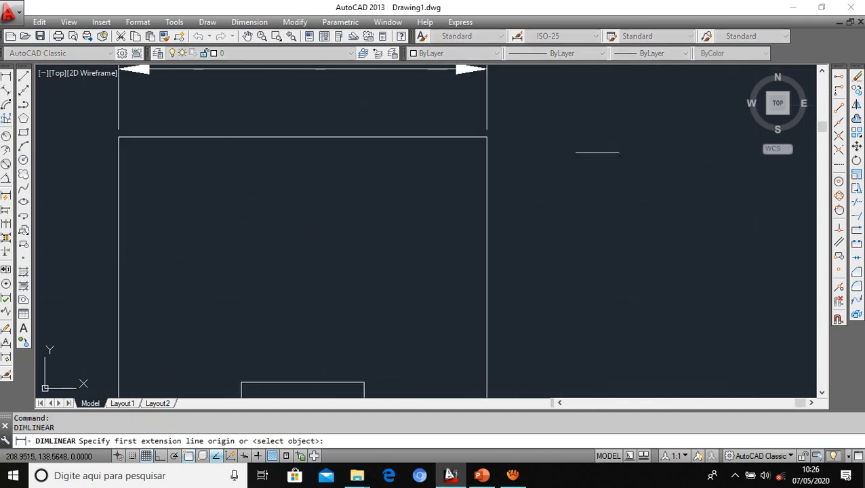
pyautogui.scroll(3, 506, 146)
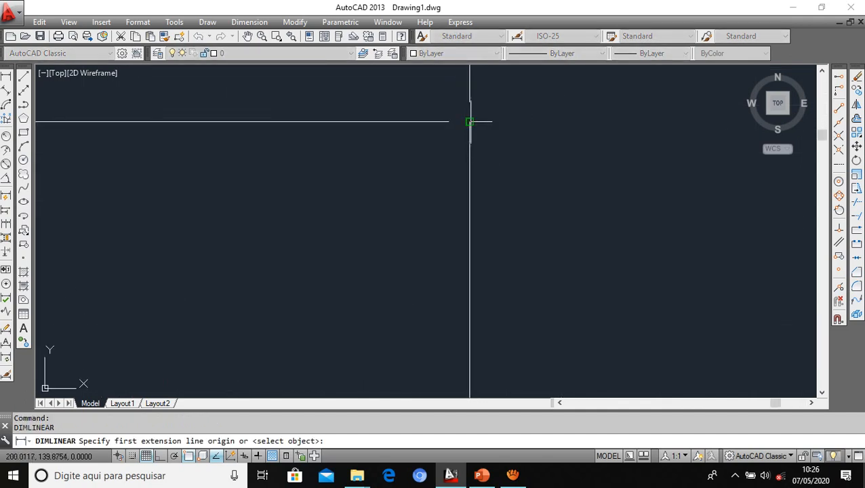
pyautogui.click(469, 122)
pyautogui.scroll(-5, 495, 230)
pyautogui.scroll(5, 505, 292)
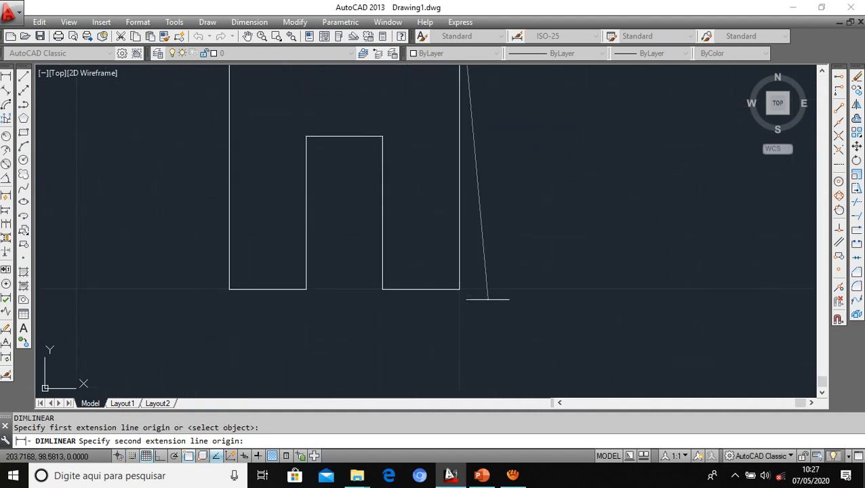
pyautogui.click(459, 289)
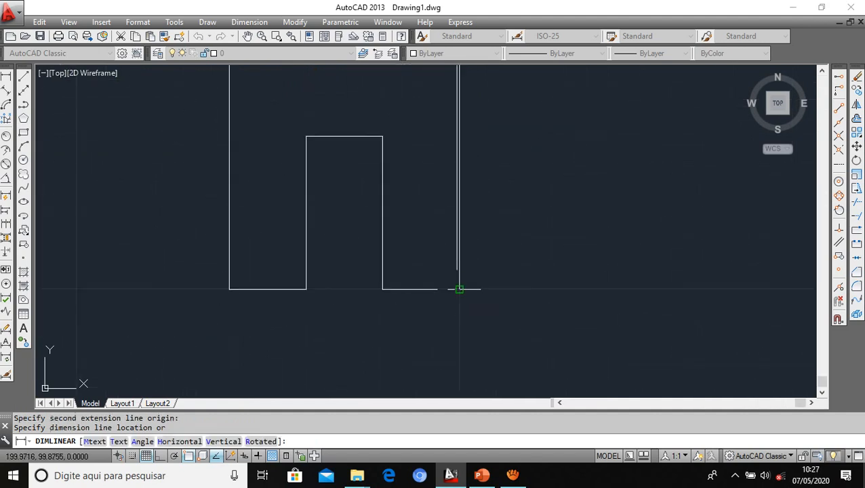
pyautogui.click(549, 237)
# Examine the new figure's height dimension close up at its lower and upper ends
pyautogui.scroll(6, 549, 247)
pyautogui.scroll(-5, 549, 209)
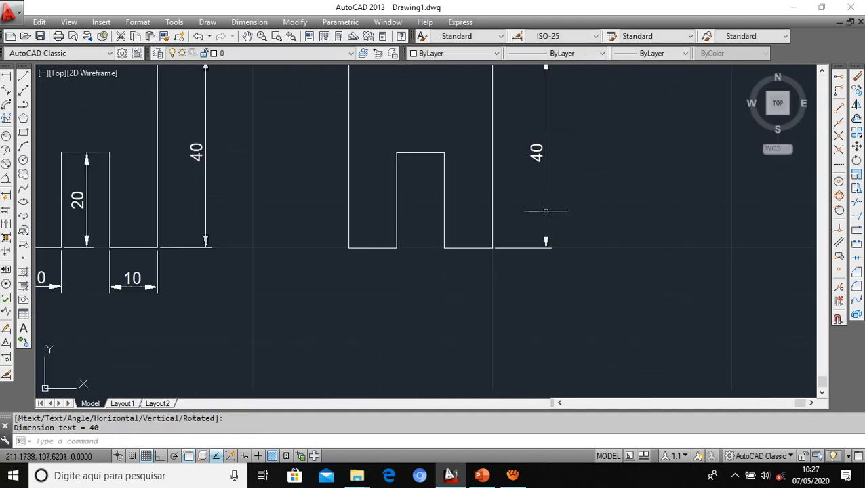
pyautogui.scroll(2, 535, 148)
pyautogui.scroll(-1, 543, 126)
pyautogui.scroll(-3, 543, 102)
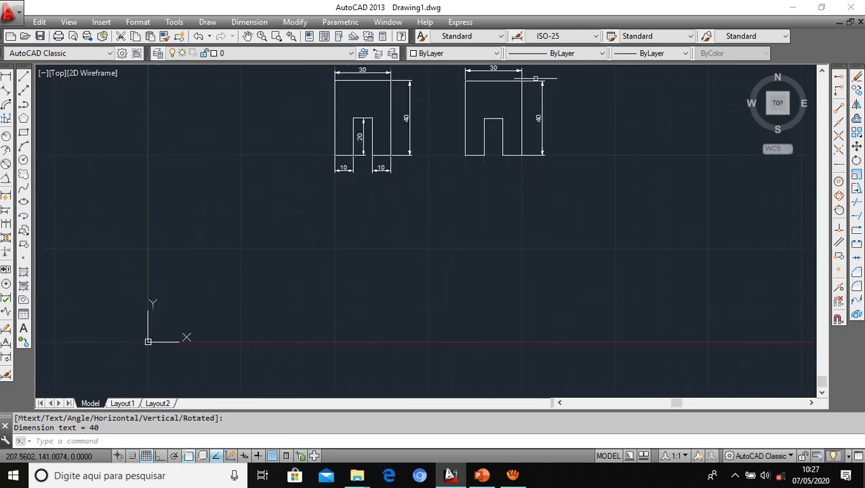
pyautogui.scroll(4, 532, 75)
pyautogui.scroll(3, 530, 71)
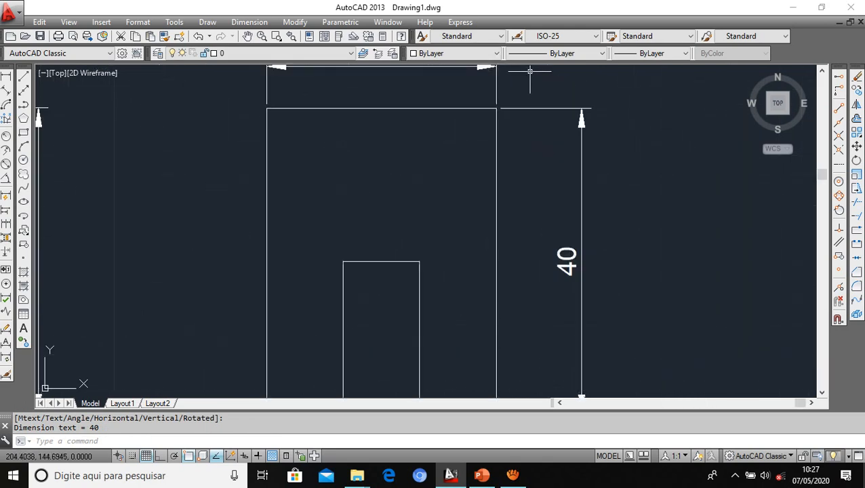
pyautogui.scroll(-3, 517, 87)
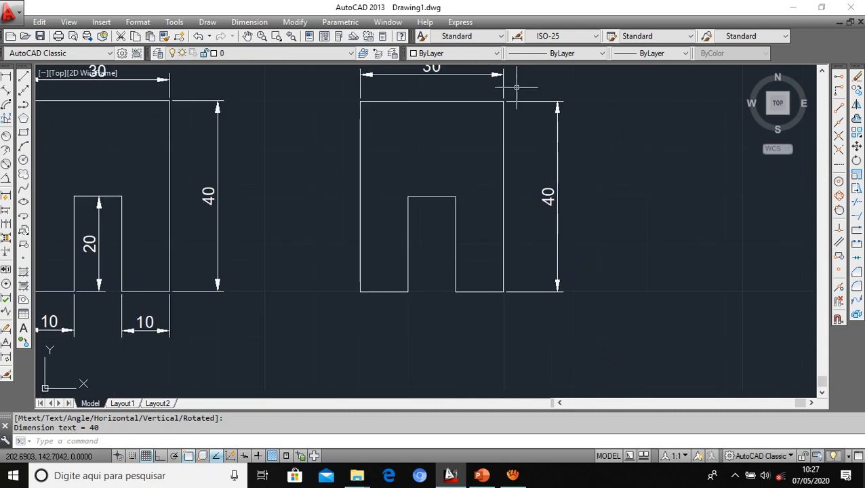
# Erase the vertical height dimension beside the new figure's right edge
pyautogui.click(548, 197)
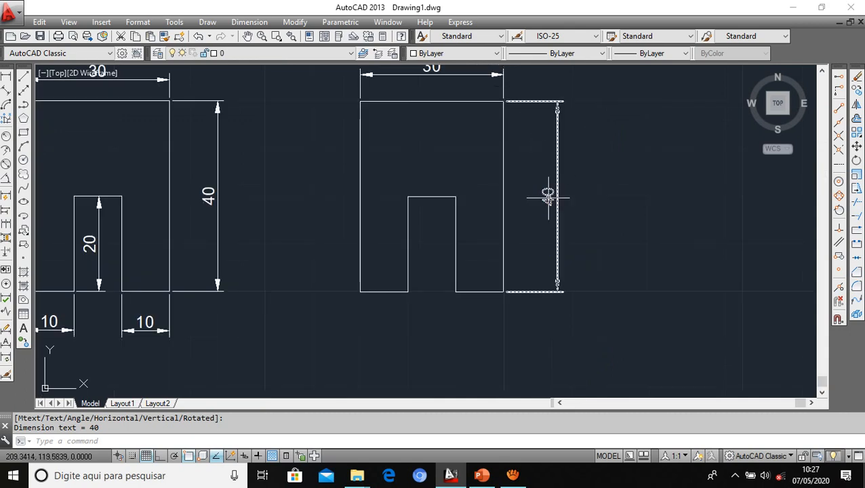
pyautogui.click(548, 197)
pyautogui.moveTo(549, 198)
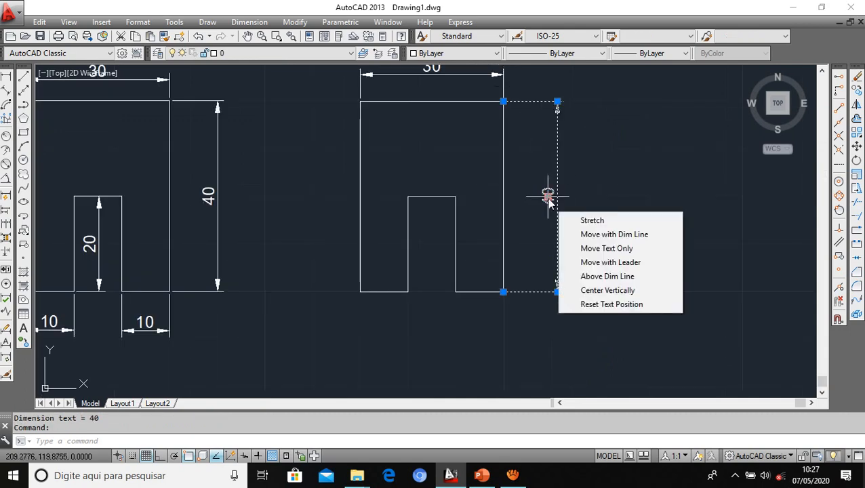
pyautogui.click(549, 198)
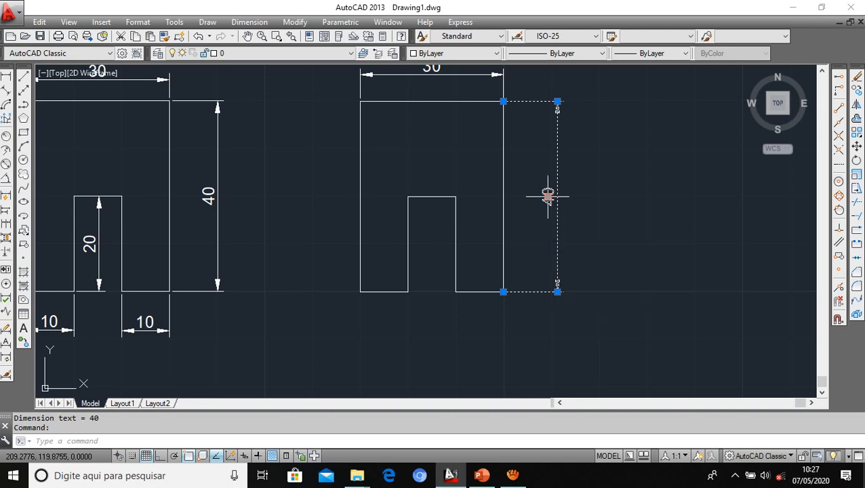
pyautogui.click(856, 79)
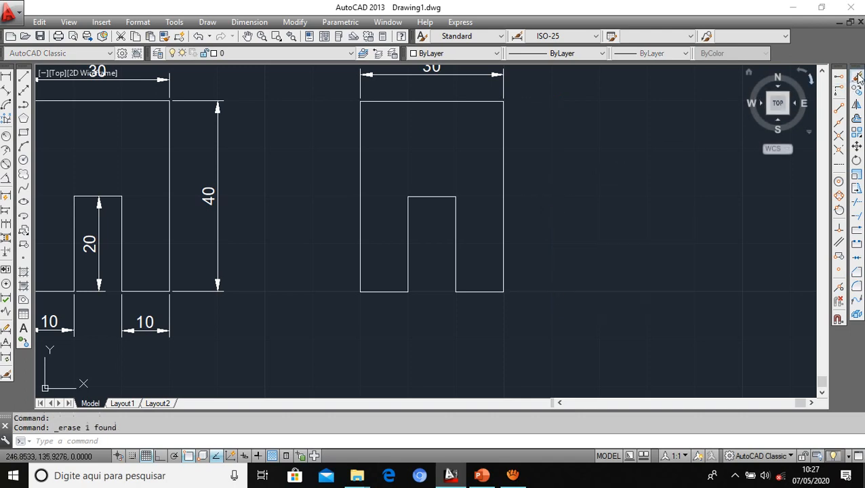
# Try to dimension the new figure's full height again with a vertical linear dimension outside its right edge
pyautogui.scroll(-2, 506, 83)
pyautogui.scroll(-2, 505, 81)
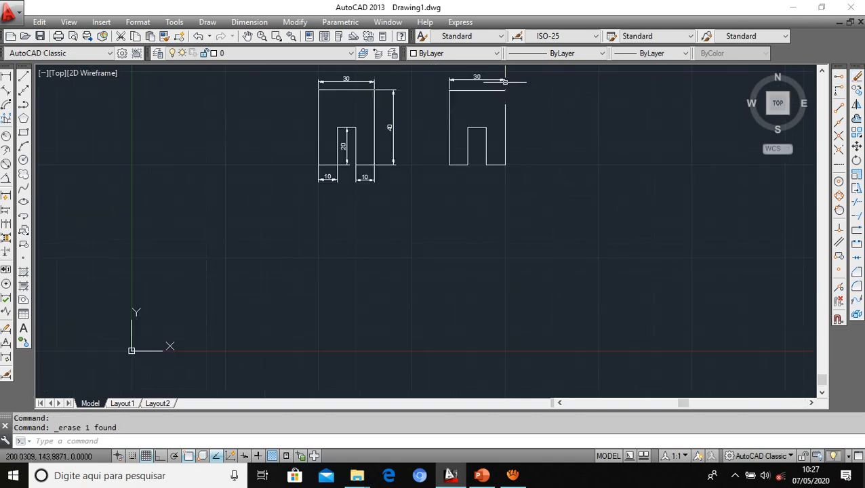
pyautogui.click(821, 71)
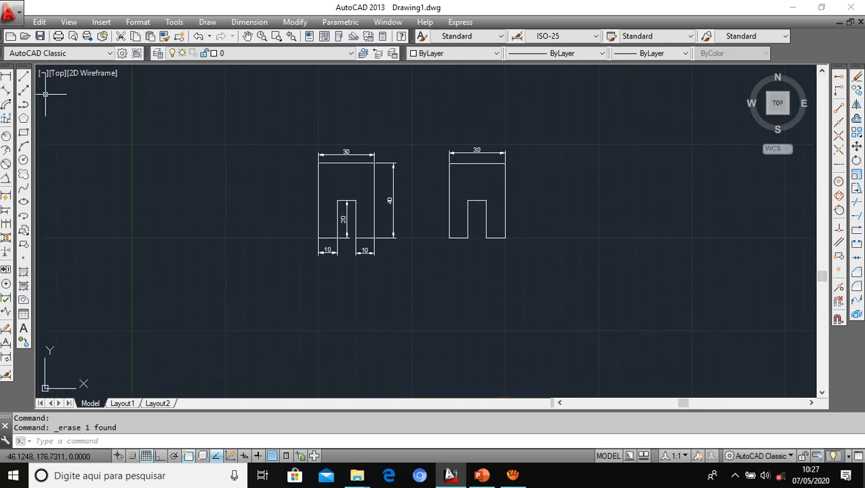
pyautogui.click(7, 80)
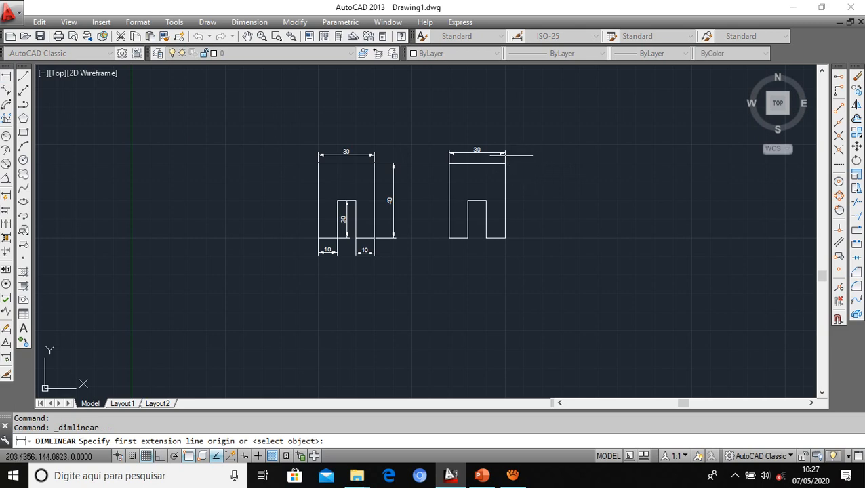
pyautogui.click(505, 162)
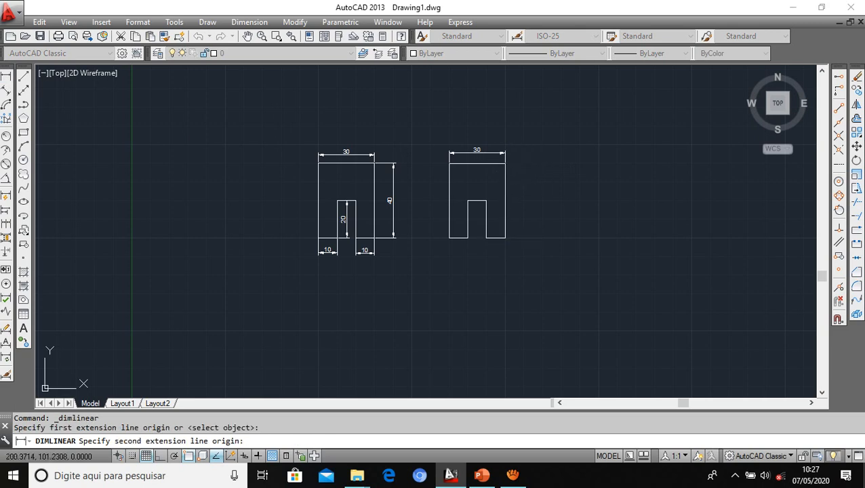
pyautogui.click(506, 238)
pyautogui.click(529, 211)
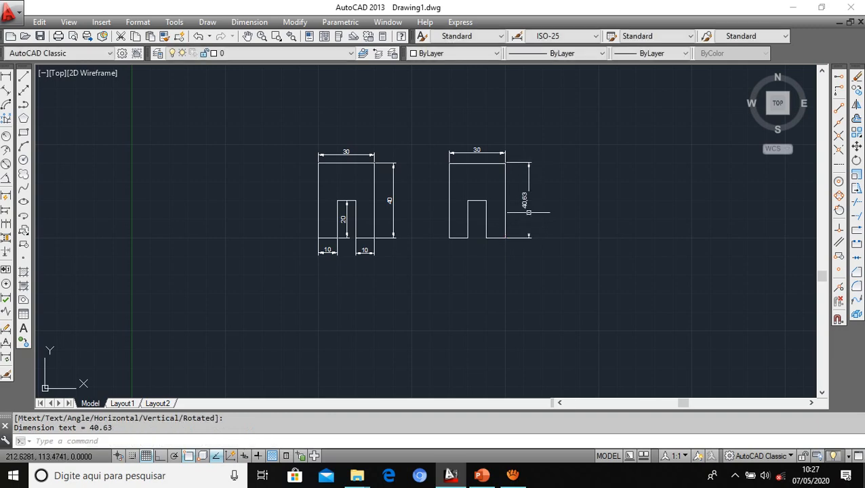
# Check where the new height dimension's upper extension line starts relative to the figure's top corner, and erase that dimension
pyautogui.scroll(5, 525, 201)
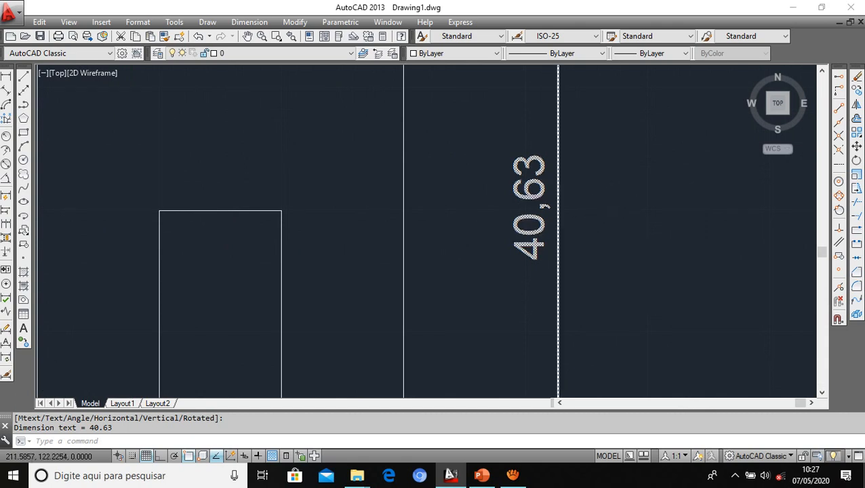
pyautogui.scroll(-5, 546, 203)
pyautogui.scroll(6, 518, 141)
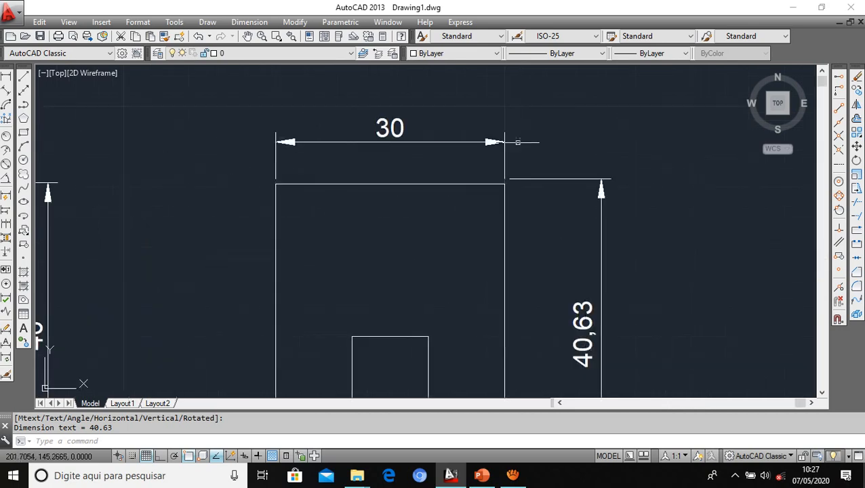
pyautogui.scroll(2, 498, 249)
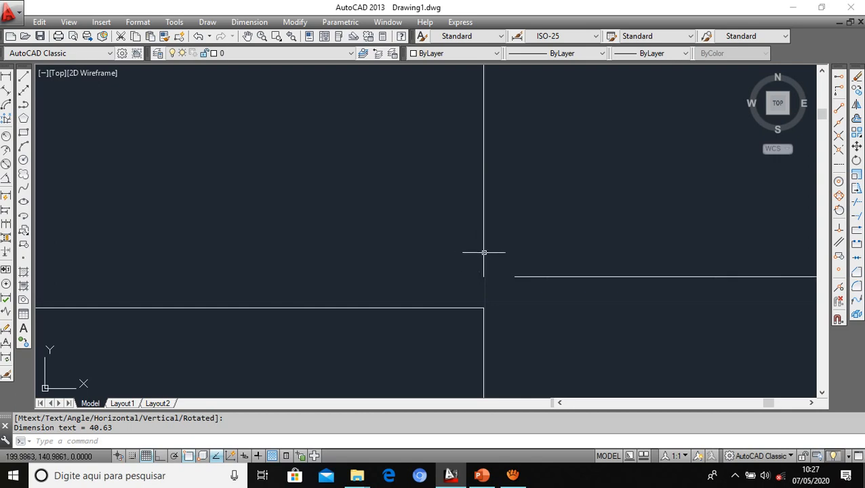
pyautogui.scroll(2, 406, 164)
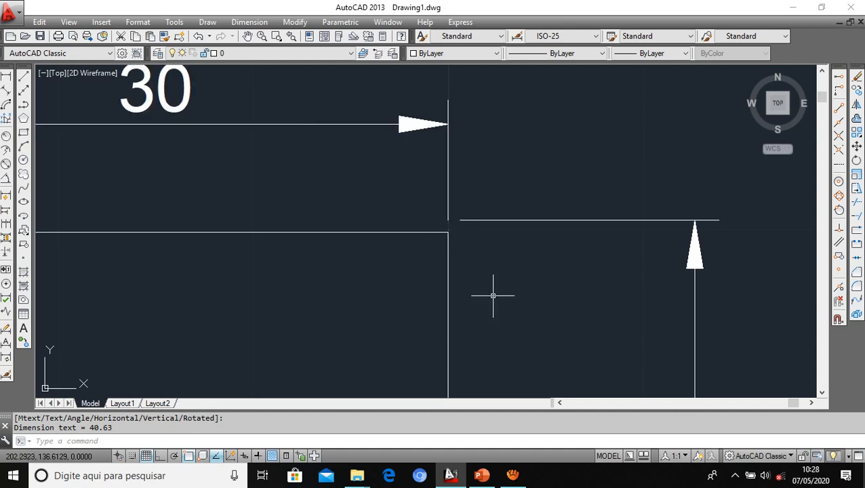
pyautogui.scroll(-2, 508, 256)
pyautogui.scroll(-3, 509, 256)
pyautogui.click(531, 319)
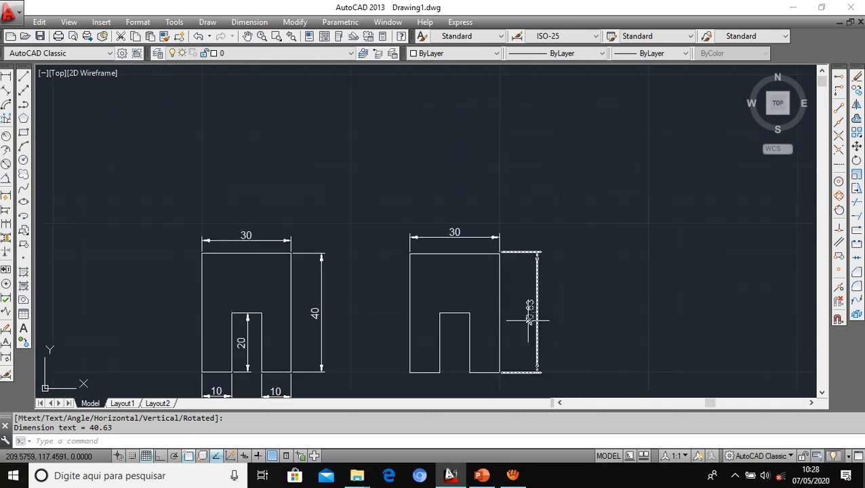
pyautogui.press('Delete')
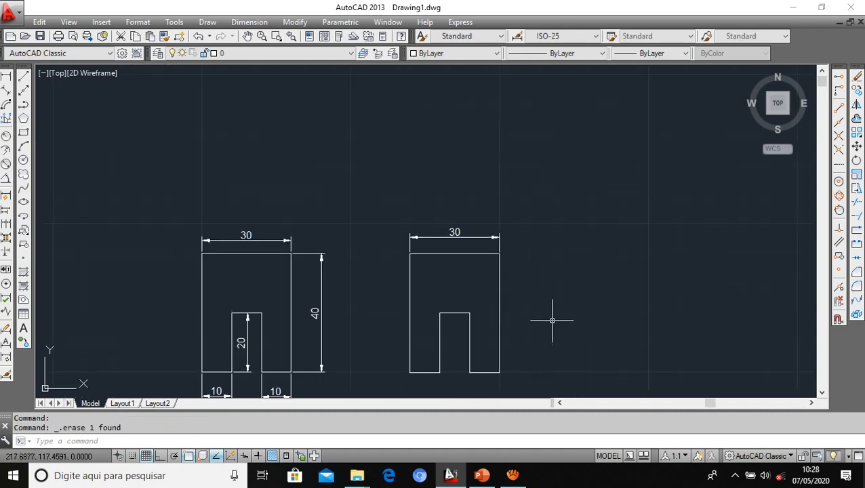
# Add a vertical linear dimension outside the new figure's right edge, snapping to the exact endpoints of its upper and lower right corners
pyautogui.scroll(3, 478, 248)
pyautogui.scroll(2, 519, 278)
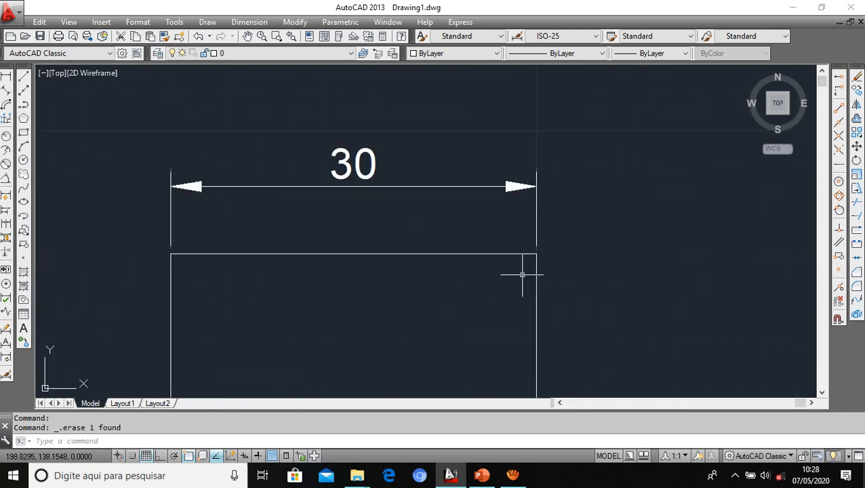
pyautogui.click(6, 77)
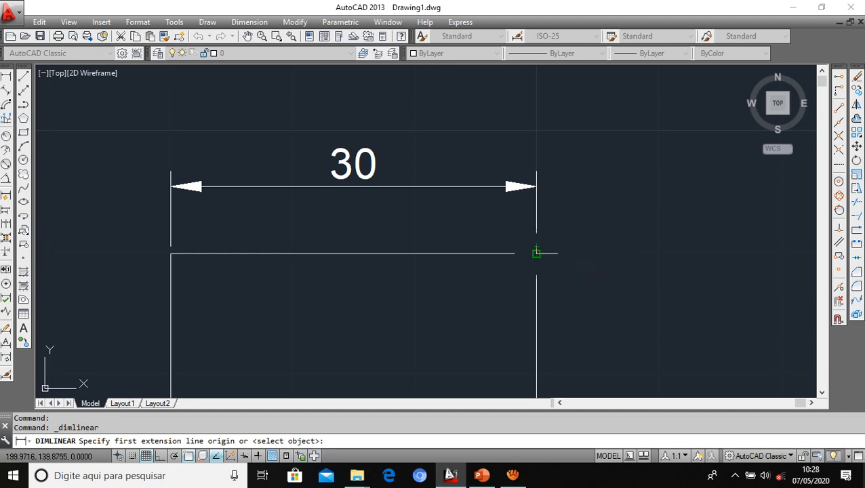
pyautogui.click(543, 254)
pyautogui.scroll(-2, 551, 252)
pyautogui.scroll(-5, 572, 278)
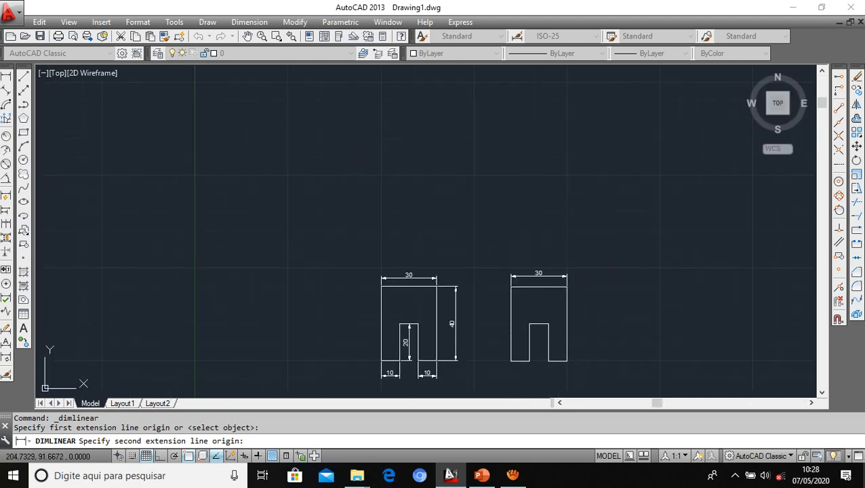
pyautogui.scroll(4, 556, 345)
pyautogui.click(553, 338)
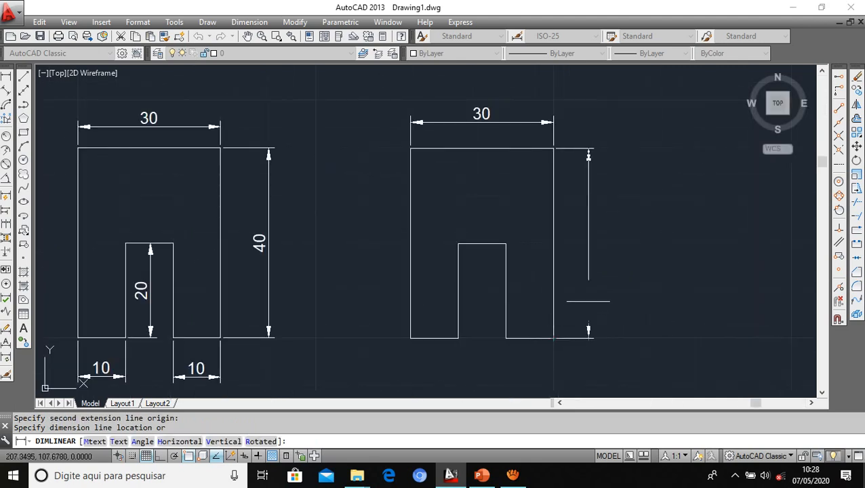
pyautogui.click(586, 243)
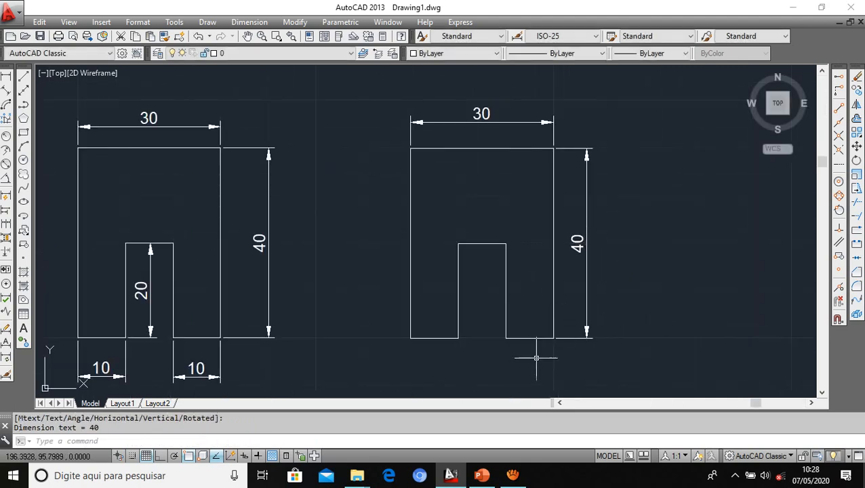
# Add a horizontal linear dimension below the new figure's left base segment
pyautogui.scroll(-2, 161, 250)
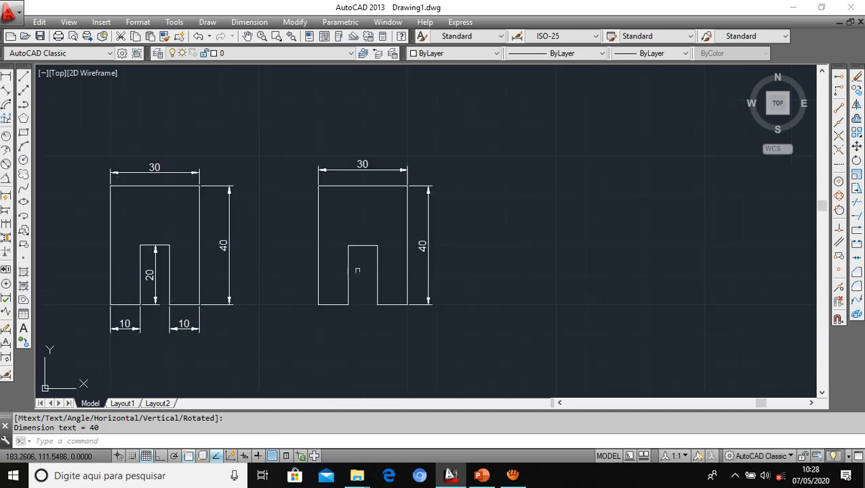
pyautogui.click(7, 80)
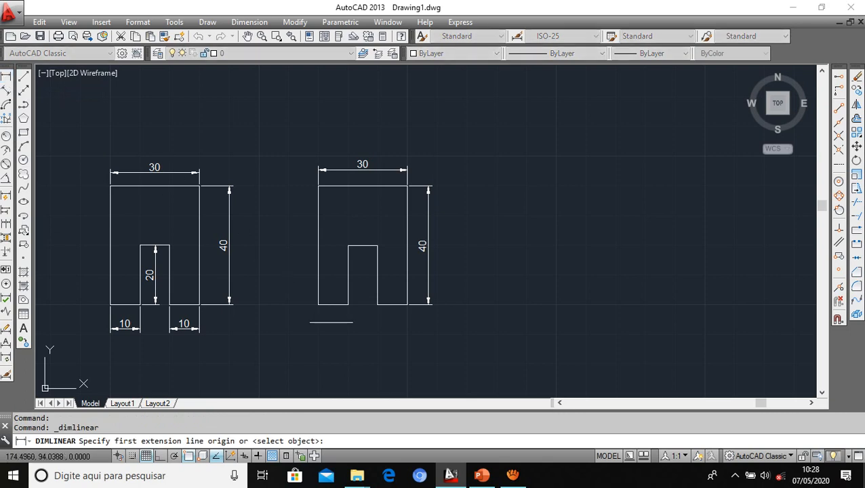
pyautogui.click(319, 305)
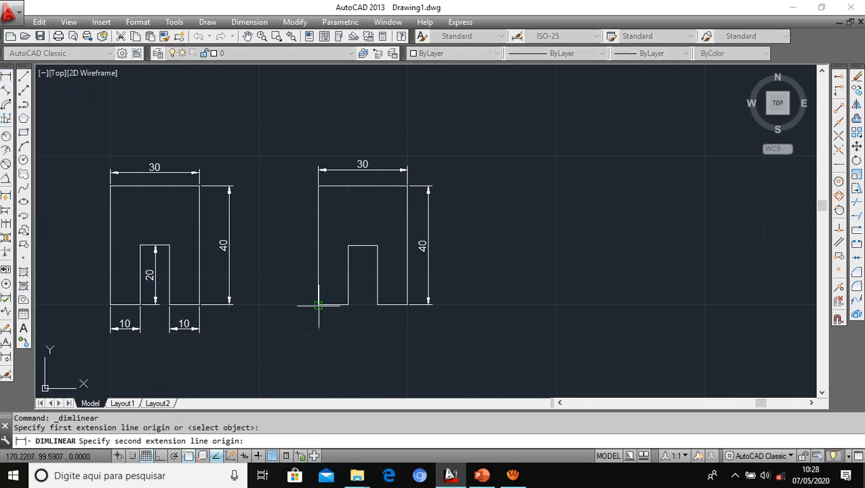
pyautogui.click(348, 305)
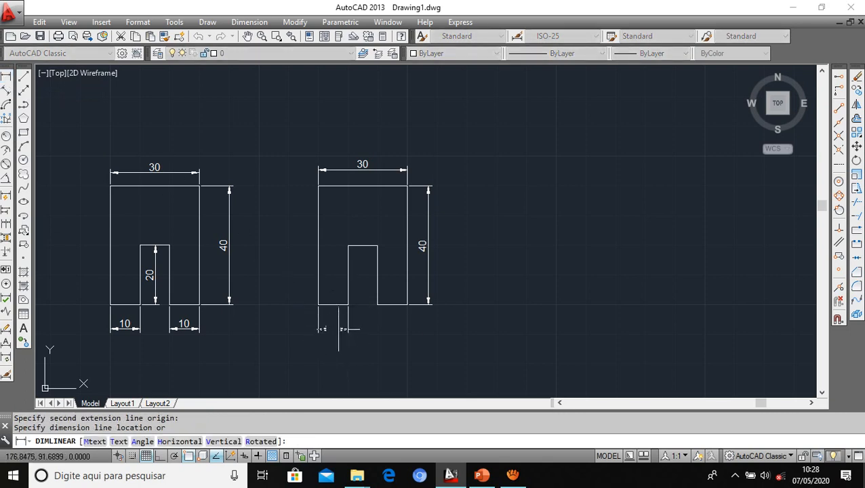
pyautogui.click(335, 330)
# Add a horizontal linear dimension for the notch opening, in line with the base dimension to its left
pyautogui.press('Return')
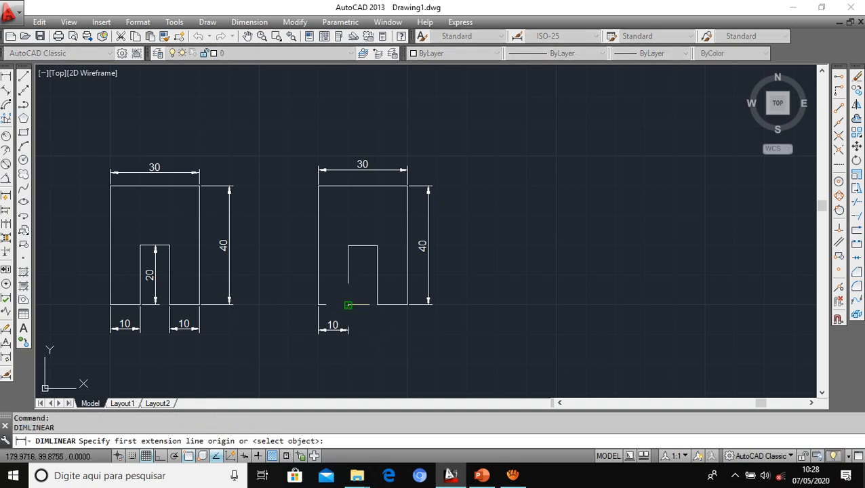
pyautogui.click(348, 305)
pyautogui.click(377, 305)
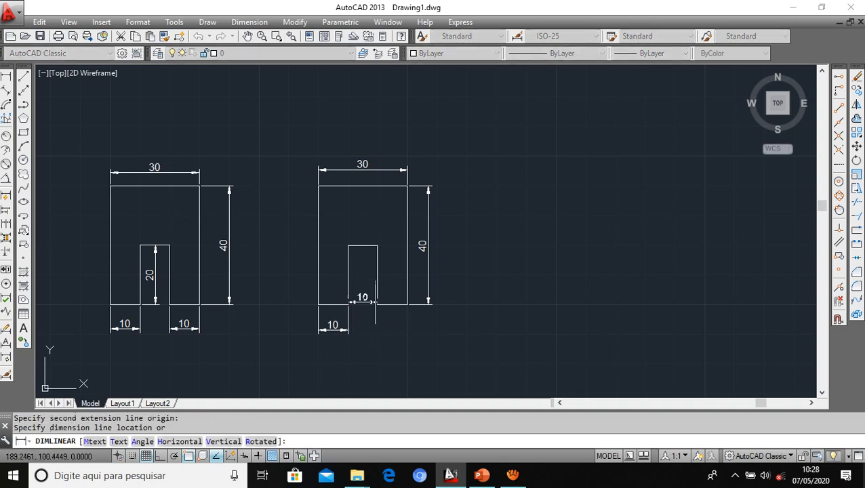
pyautogui.click(371, 329)
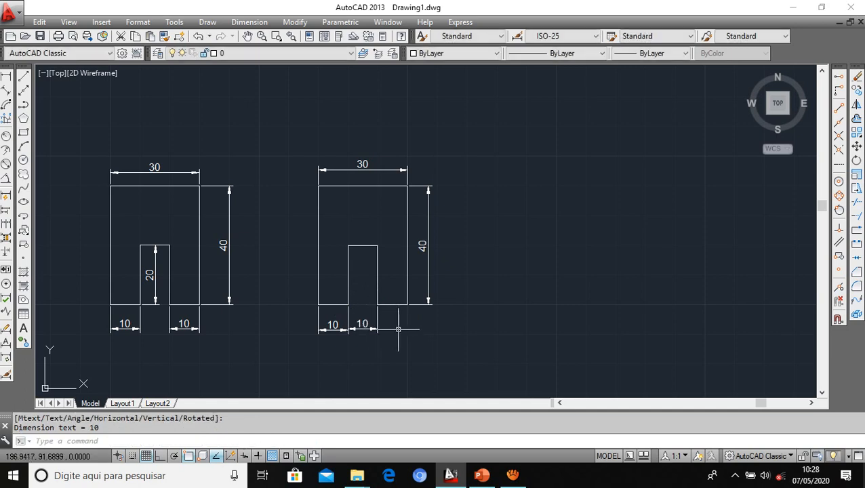
# Add a horizontal linear dimension below the new figure's right base segment, in line with the others, and start another linear dimension
pyautogui.press('Return')
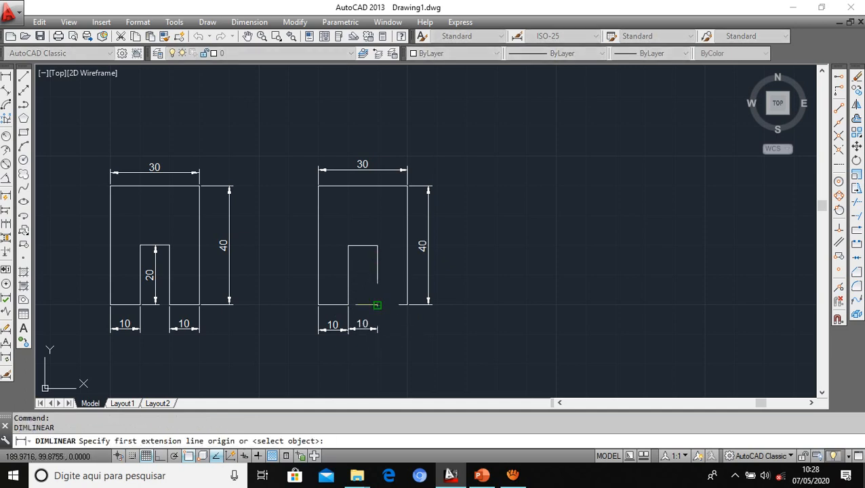
pyautogui.click(377, 305)
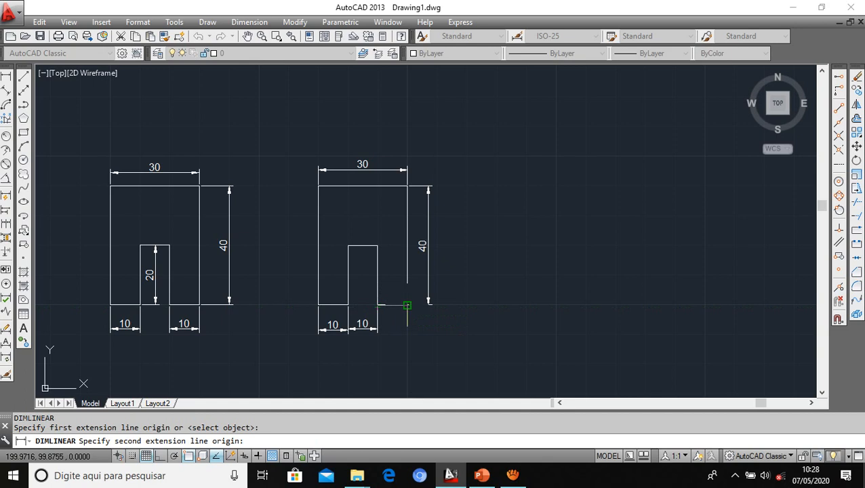
pyautogui.click(407, 306)
pyautogui.click(401, 329)
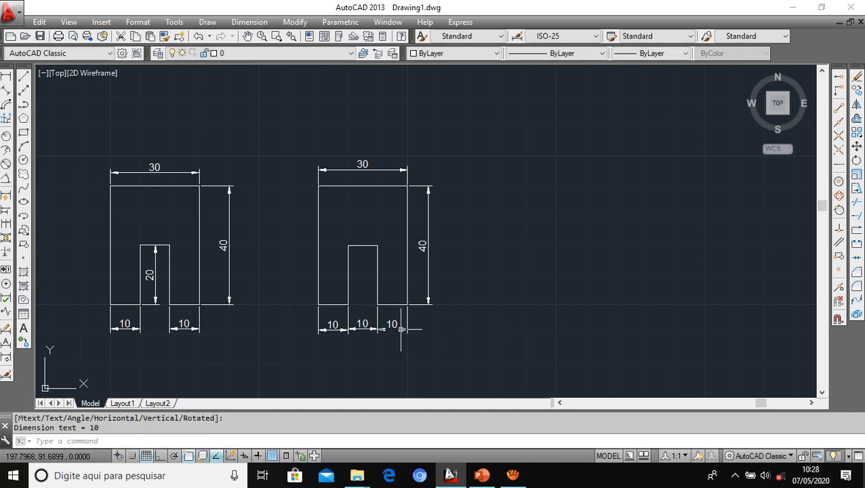
pyautogui.press('Return')
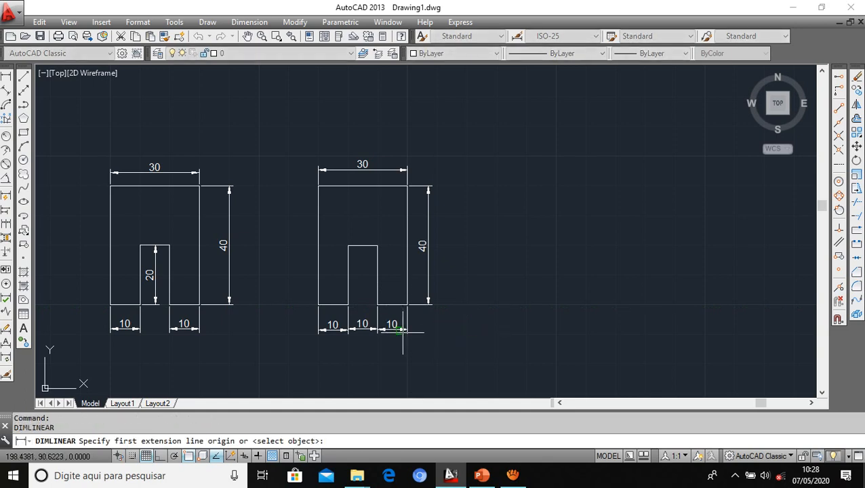
# Add a vertical linear dimension for the notch's height, placed just left of the notch inside the new figure
pyautogui.click(348, 246)
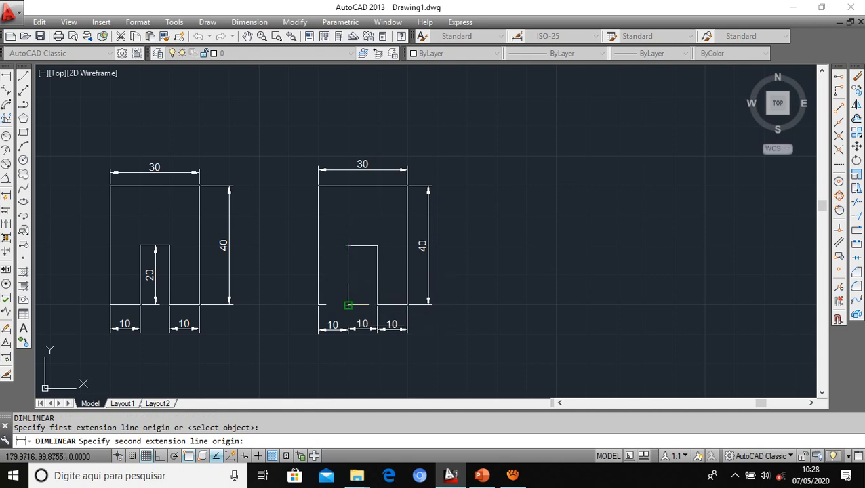
pyautogui.click(347, 305)
pyautogui.click(336, 273)
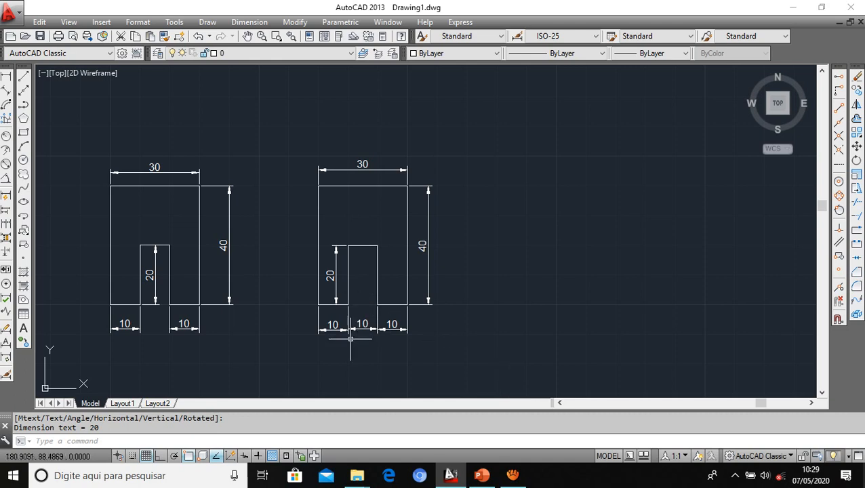
# Erase the horizontal dimension of the notch opening below the new figure
pyautogui.scroll(1, 358, 335)
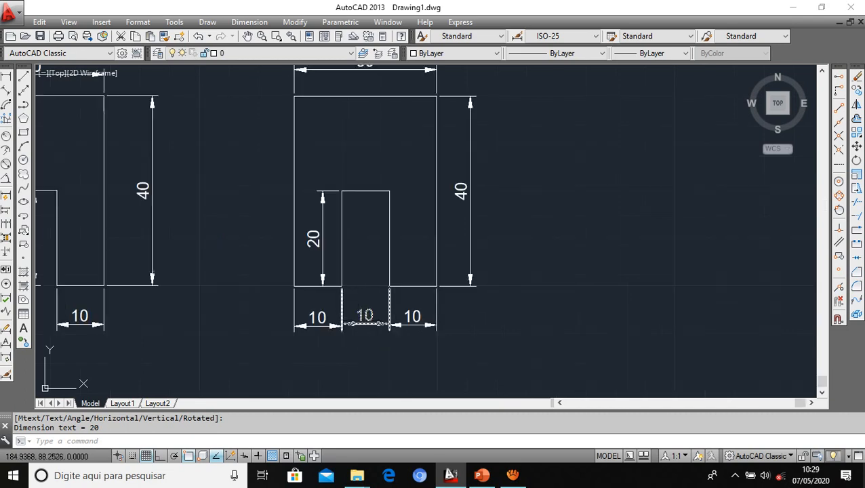
pyautogui.scroll(-1, 375, 170)
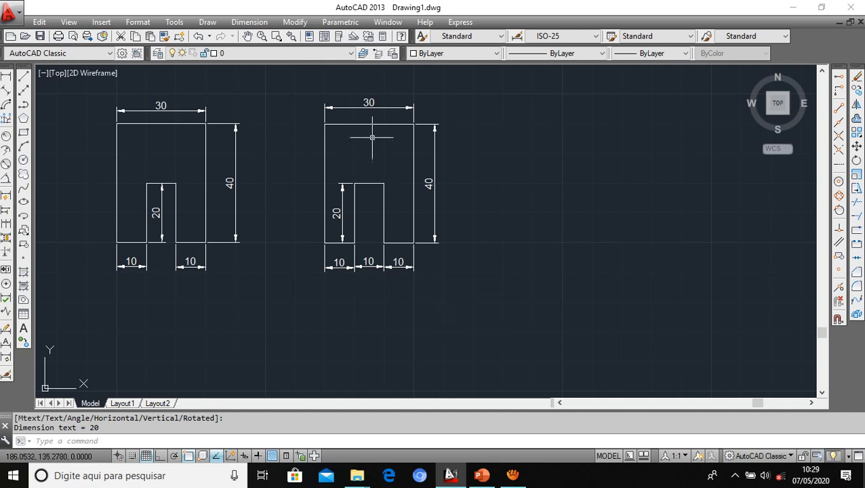
pyautogui.click(370, 269)
pyautogui.moveTo(370, 264)
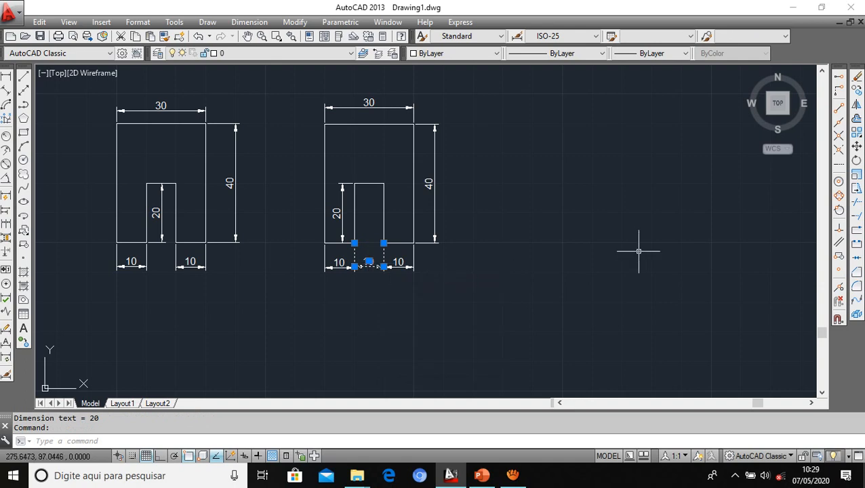
pyautogui.click(858, 76)
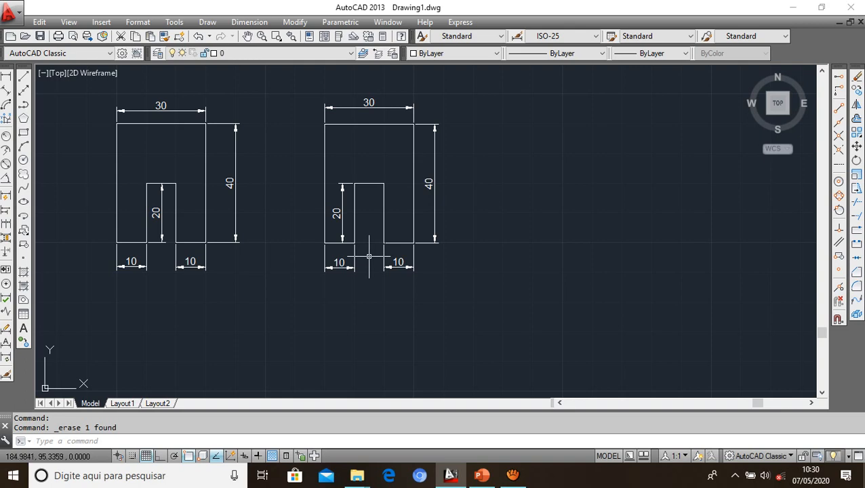
# Dismiss the save message and move the new figure's notch height dimension outside the figure's left edge
pyautogui.click(335, 212)
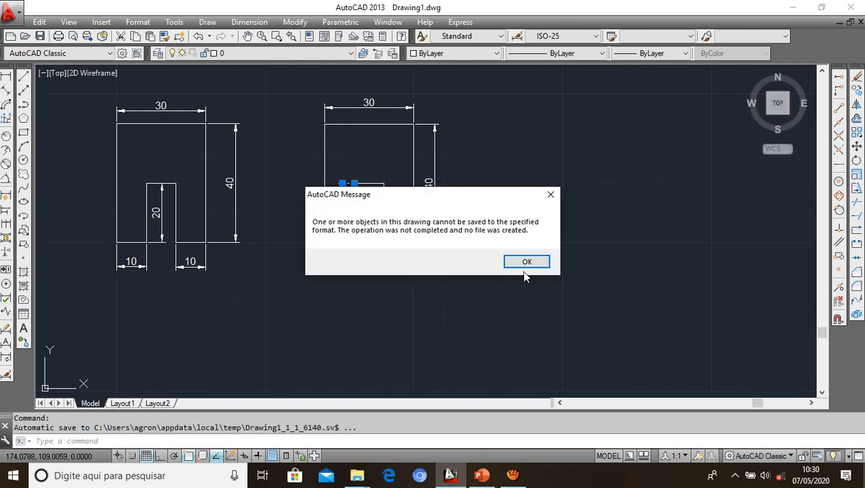
pyautogui.click(525, 263)
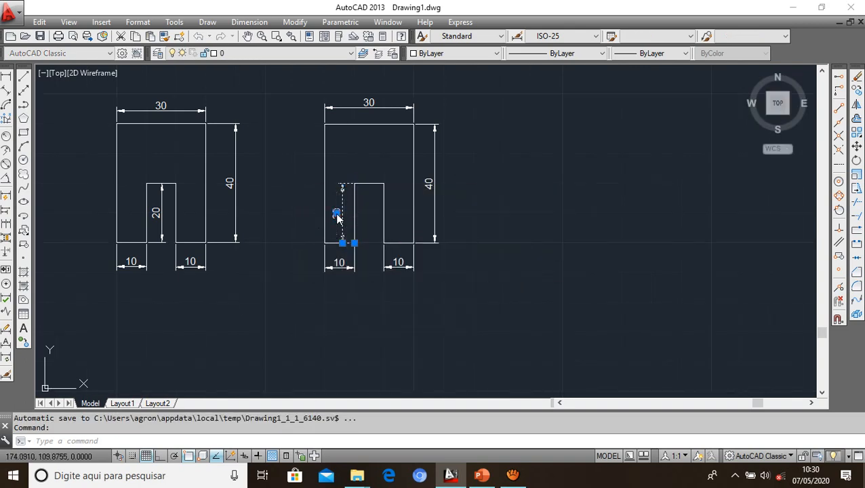
pyautogui.click(337, 213)
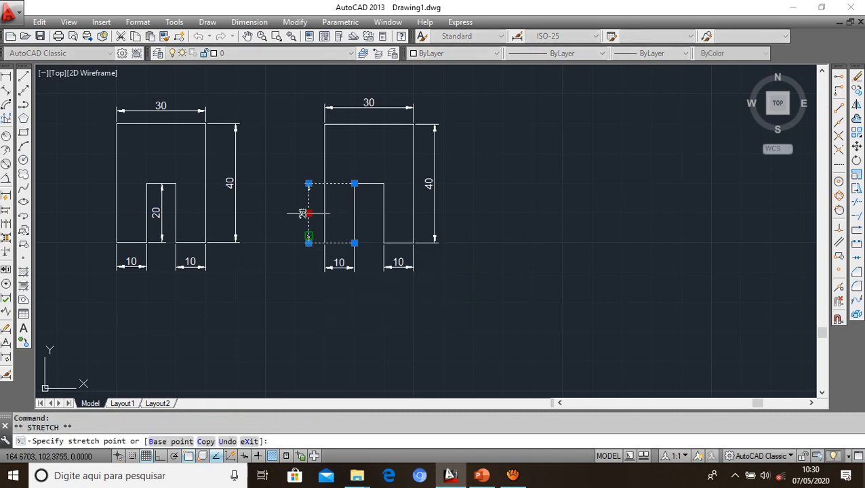
pyautogui.click(303, 214)
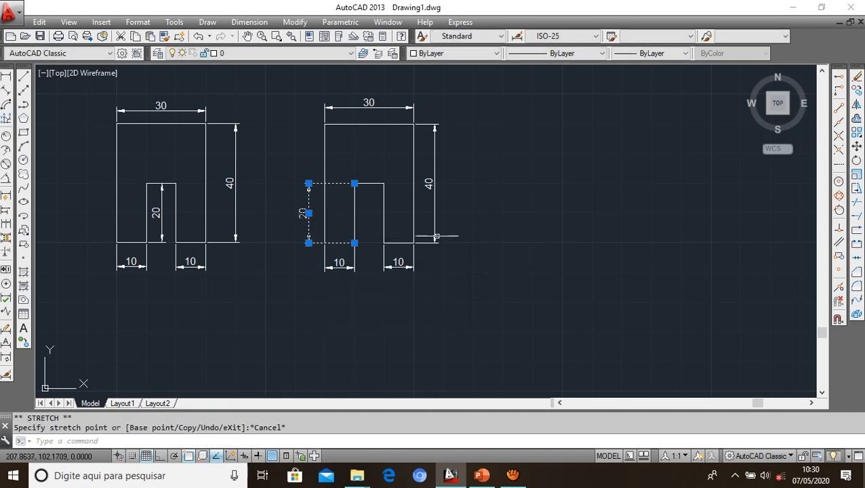
pyautogui.press('Escape')
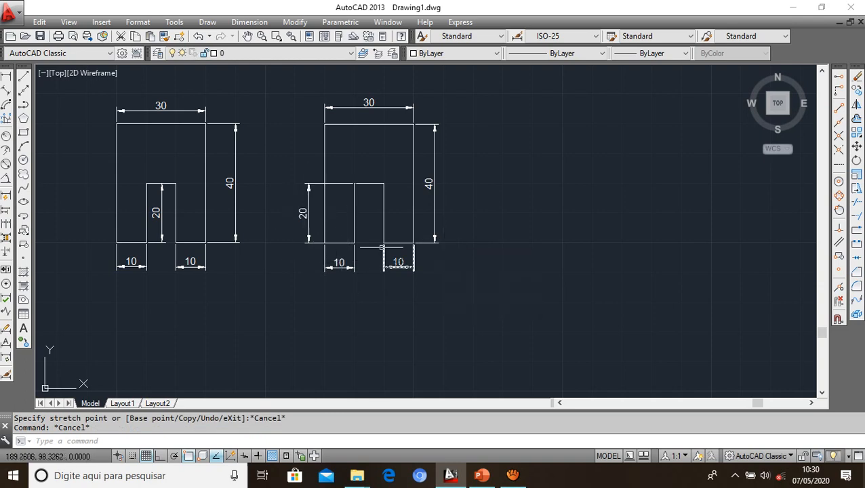
# Move the new figure's notch height dimension inside the notch, between its two vertical edges, and deselect it
pyautogui.scroll(2, 338, 224)
pyautogui.scroll(2, 335, 182)
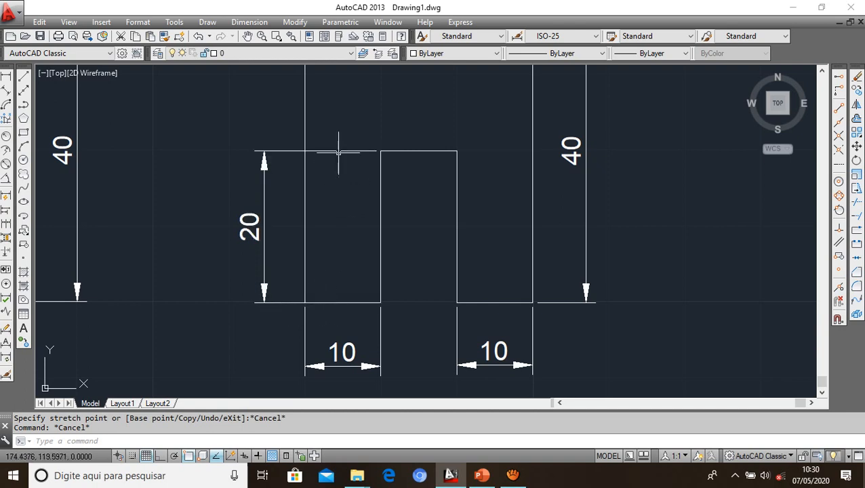
pyautogui.click(252, 224)
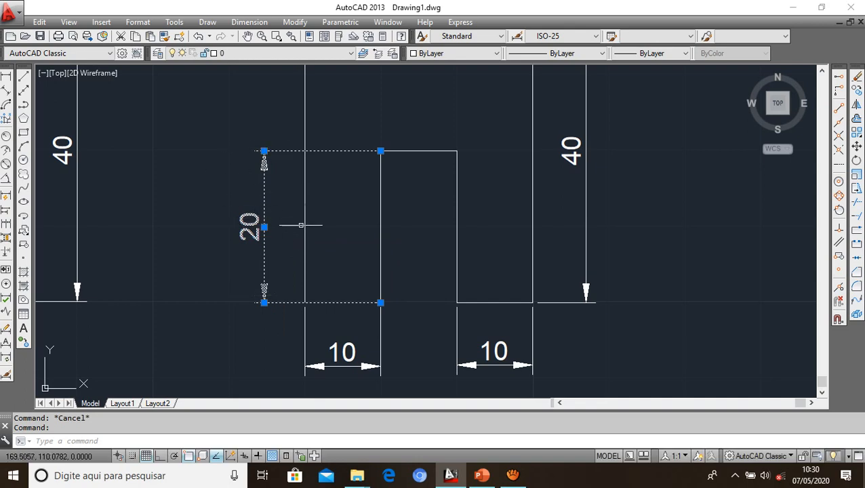
pyautogui.moveTo(265, 229)
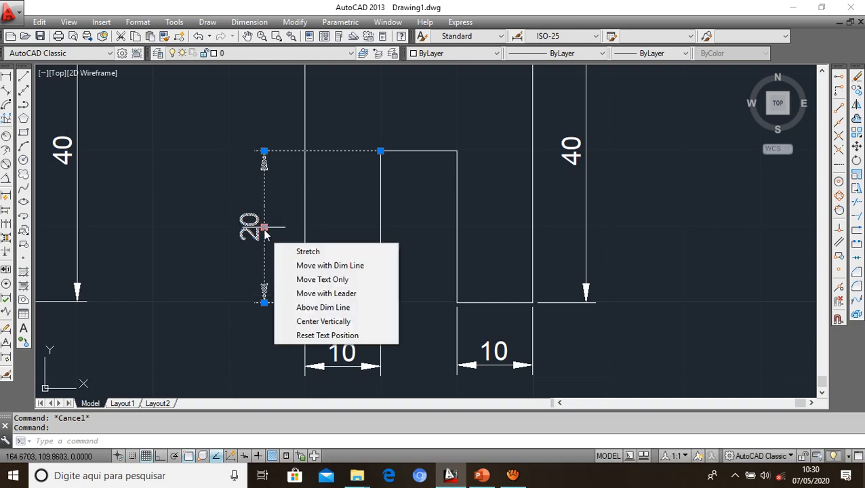
pyautogui.click(264, 228)
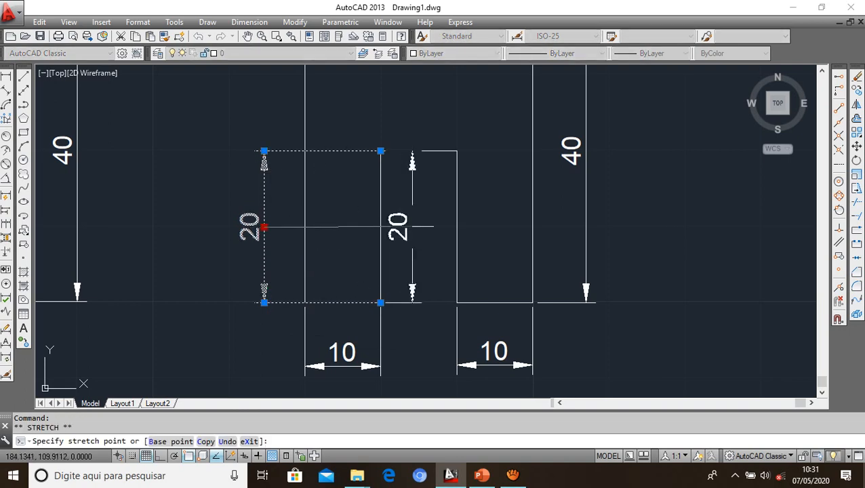
pyautogui.click(412, 226)
pyautogui.moveTo(412, 226)
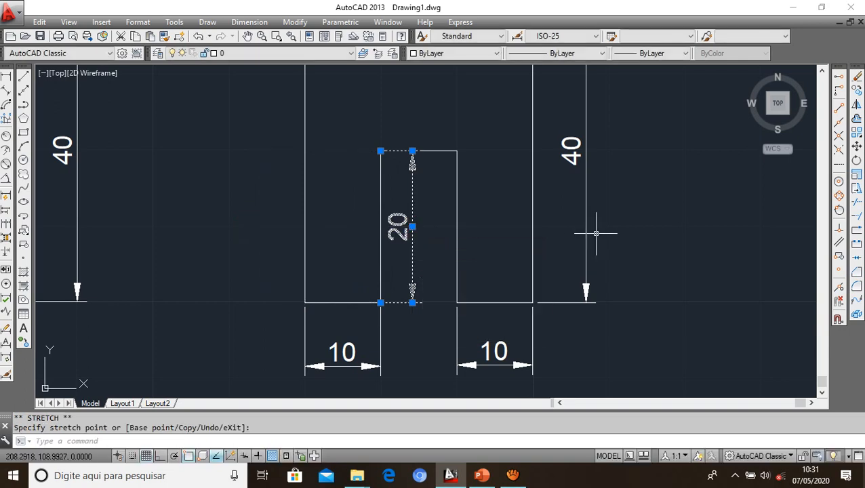
pyautogui.press('Escape')
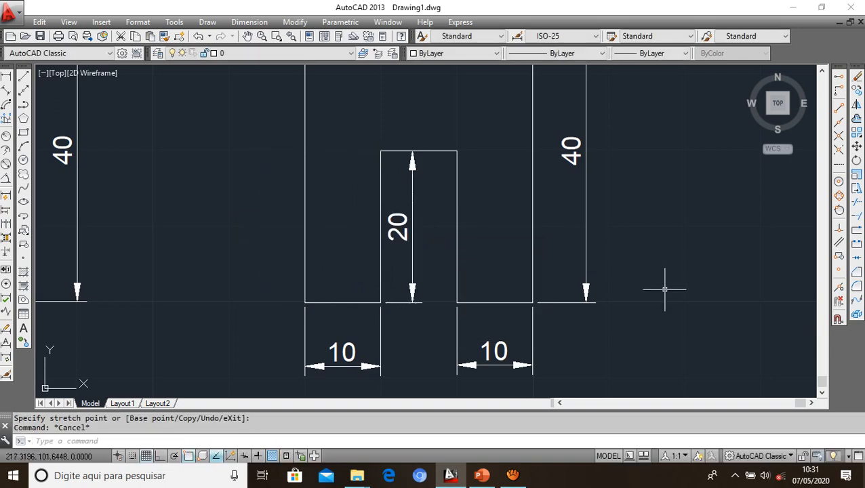
pyautogui.scroll(-3, 462, 211)
pyautogui.scroll(-2, 560, 245)
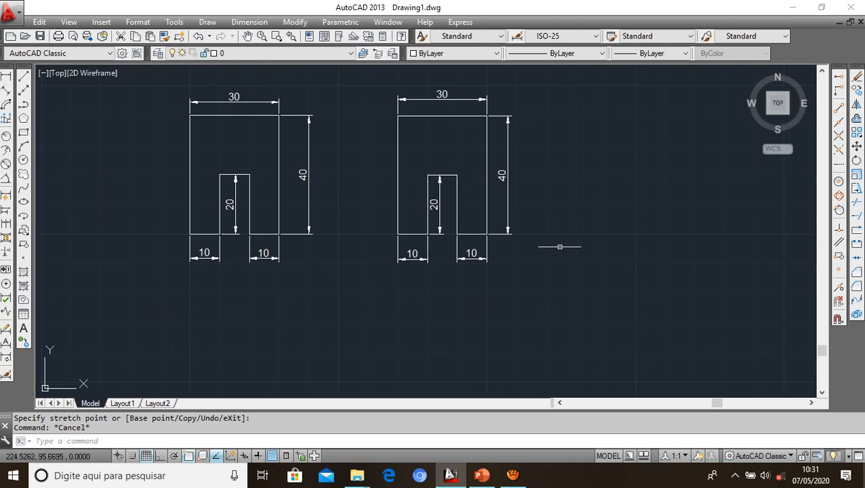